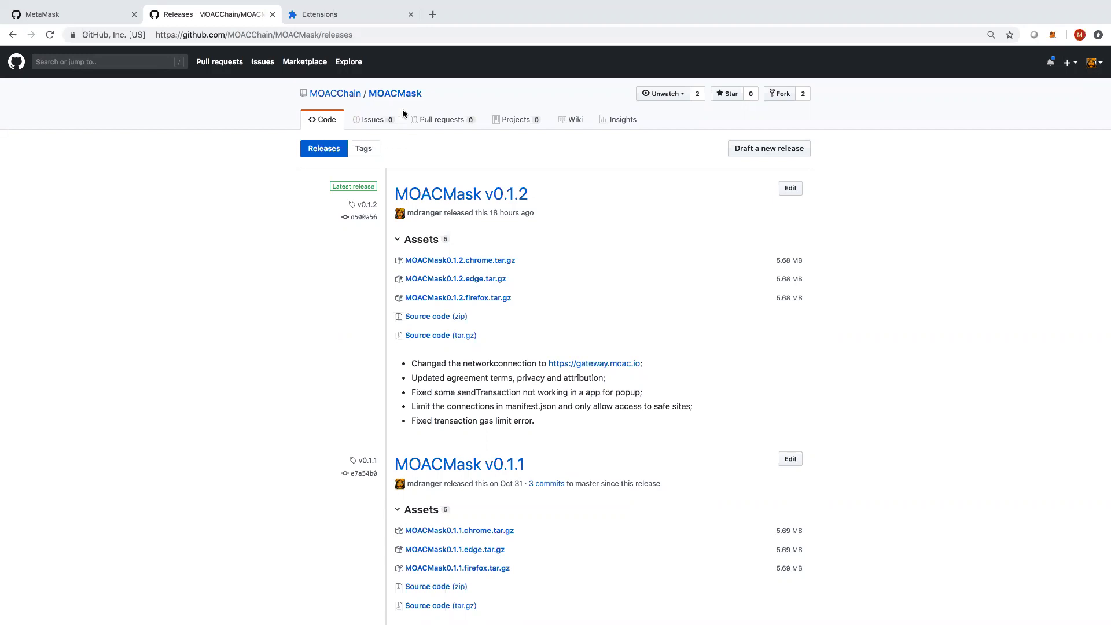
View the MetaMask organization page on GitHub and return to the MOACMask releases page.
{"action": "left_click", "coordinate": [81, 14]}
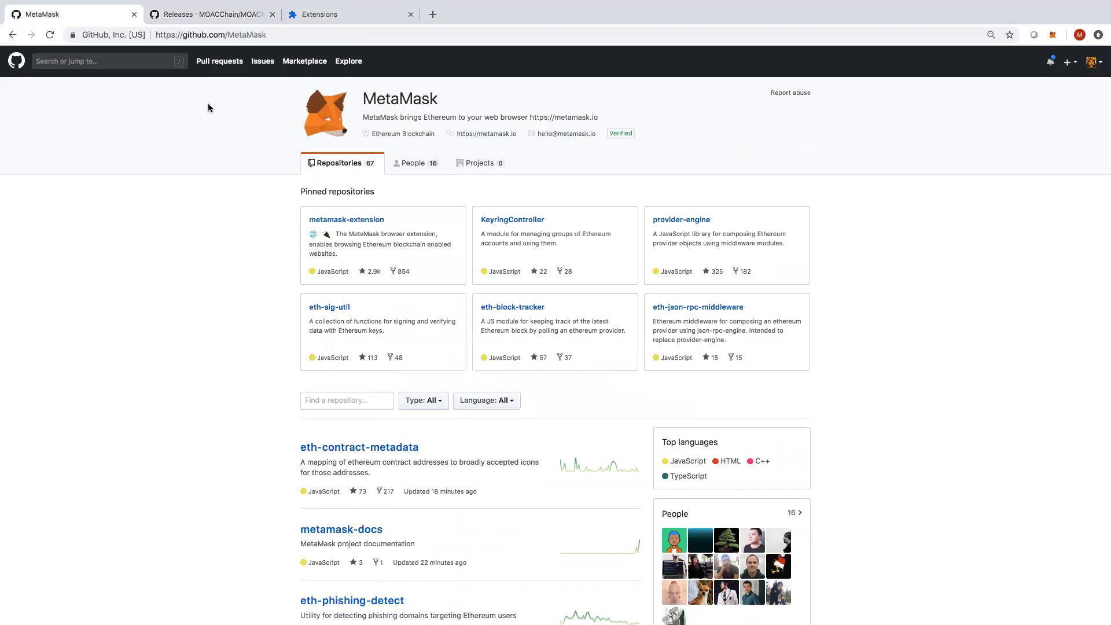
{"action": "left_click", "coordinate": [204, 12]}
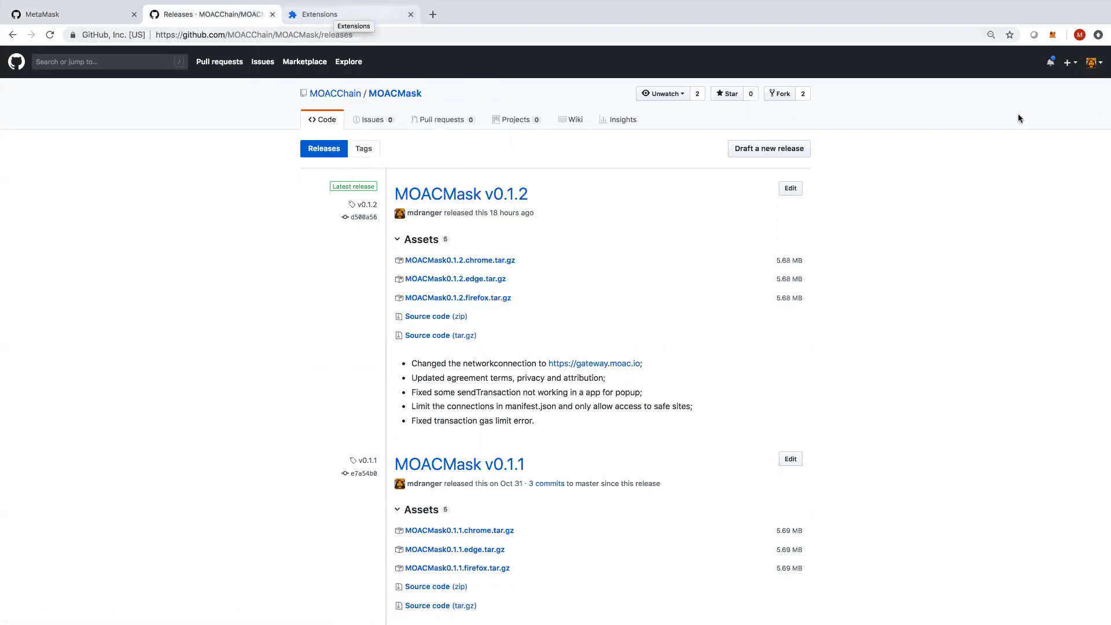
Look up where the browser lists its Extensions option and switch to the already open Extensions page.
{"action": "left_click", "coordinate": [1096, 36]}
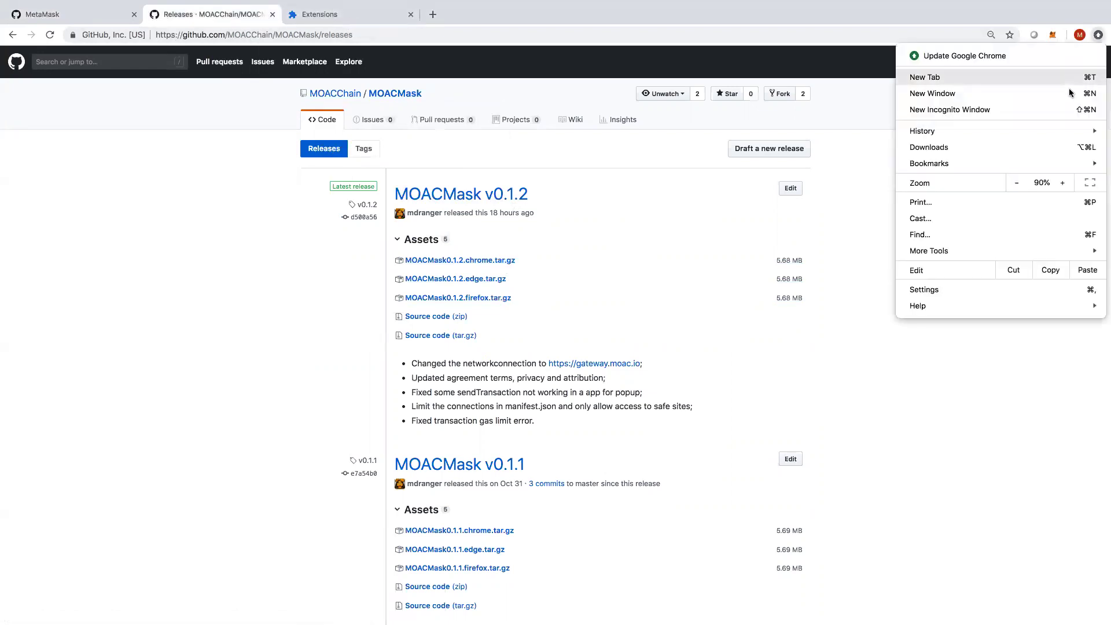
{"action": "mouse_move", "coordinate": [1033, 250]}
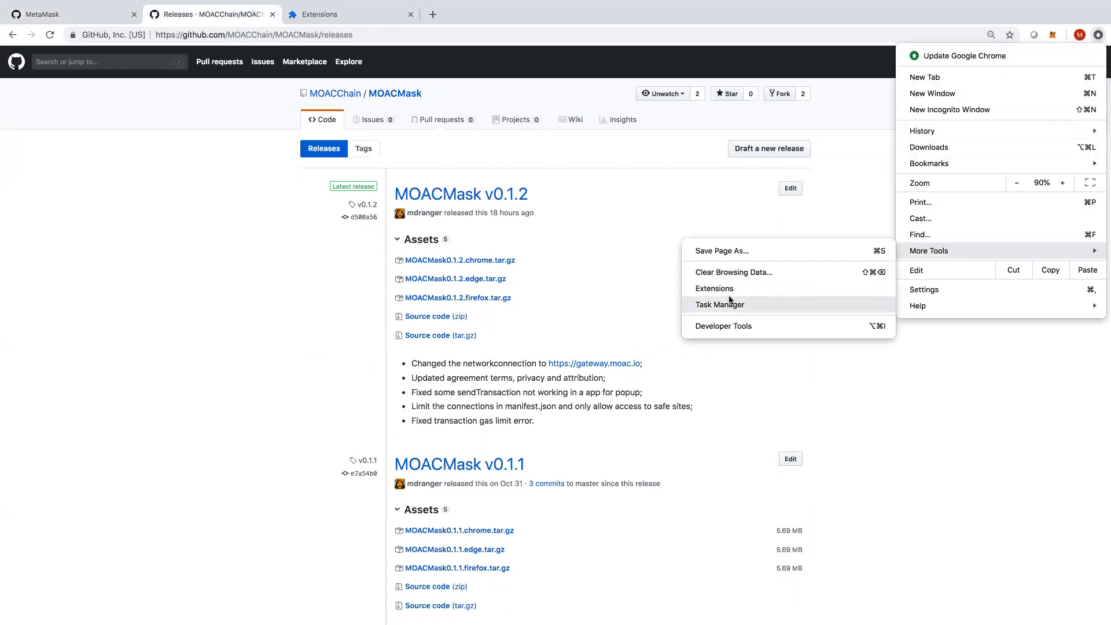
{"action": "left_click", "coordinate": [315, 16]}
{"action": "left_click", "coordinate": [316, 17]}
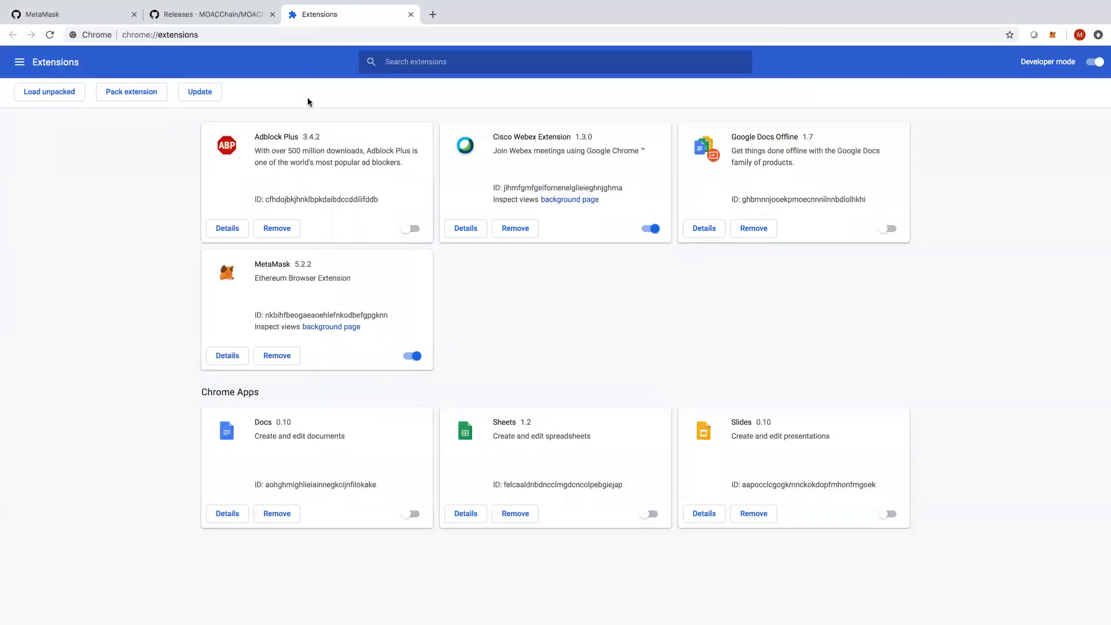
Load the unpacked MOACMask extension from the chrome folder.
{"action": "left_click", "coordinate": [51, 90]}
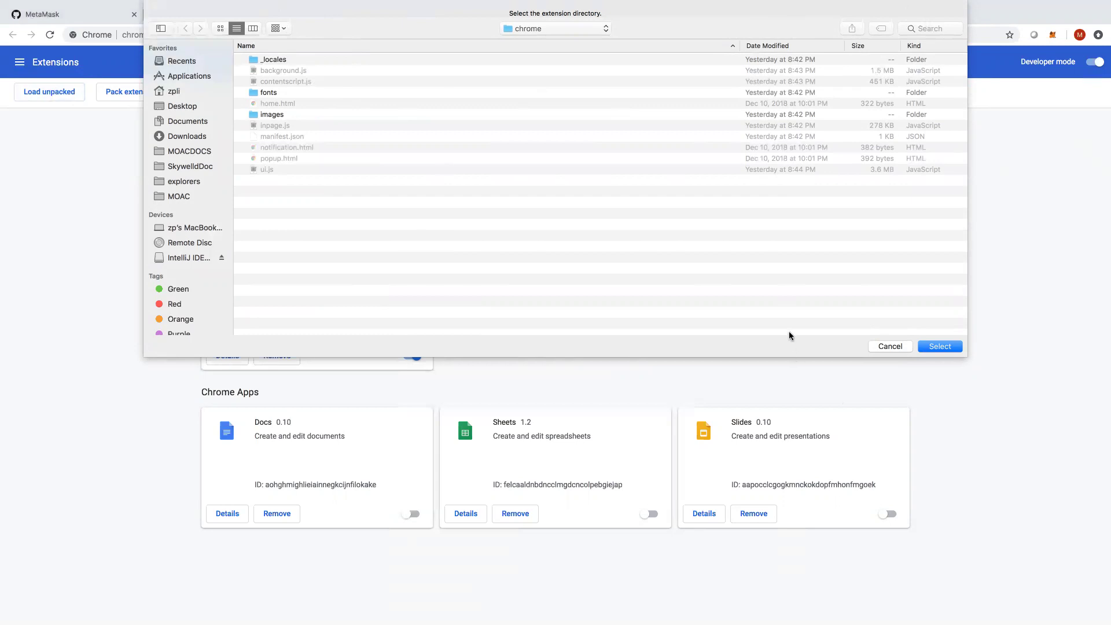
{"action": "left_click_drag", "start_coordinate": [772, 353], "coordinate": [771, 303]}
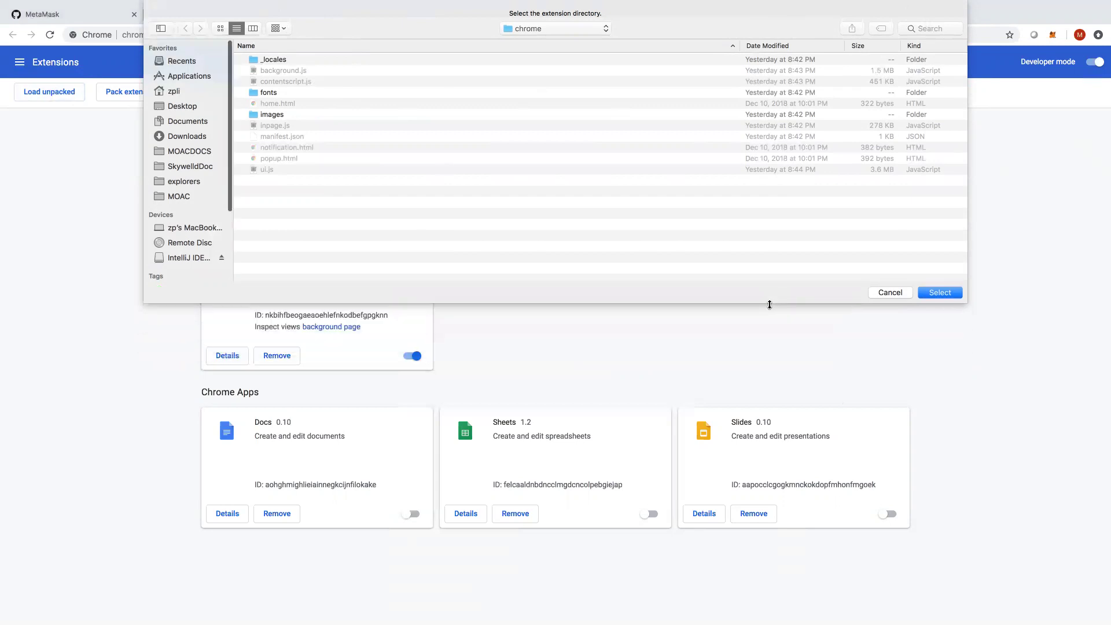
{"action": "left_click", "coordinate": [305, 6]}
{"action": "left_click", "coordinate": [214, 36]}
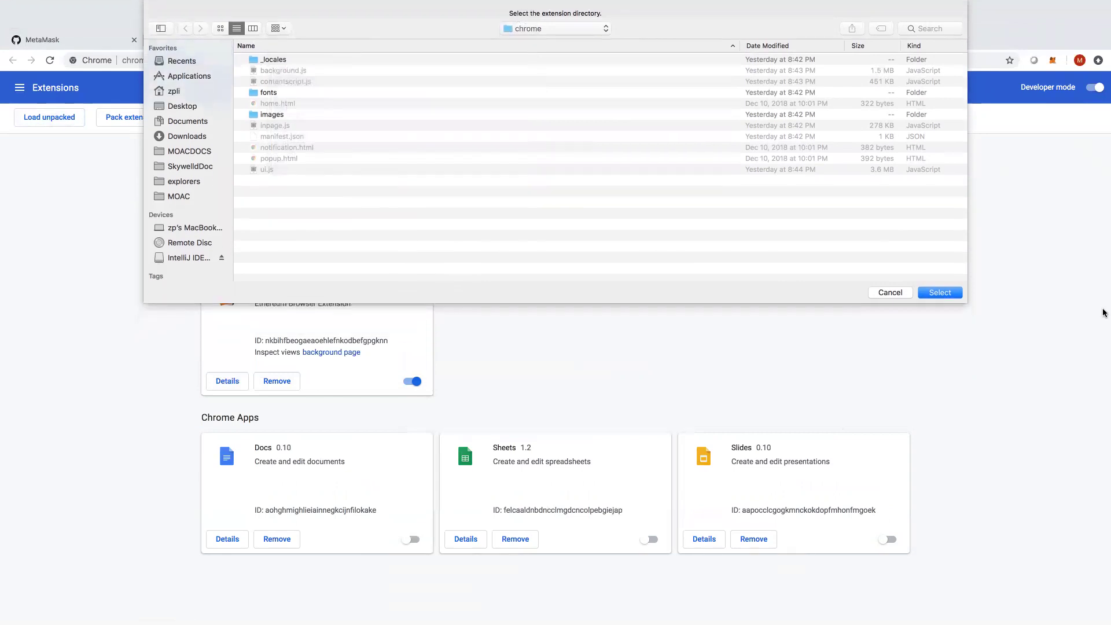
{"action": "left_click", "coordinate": [950, 293]}
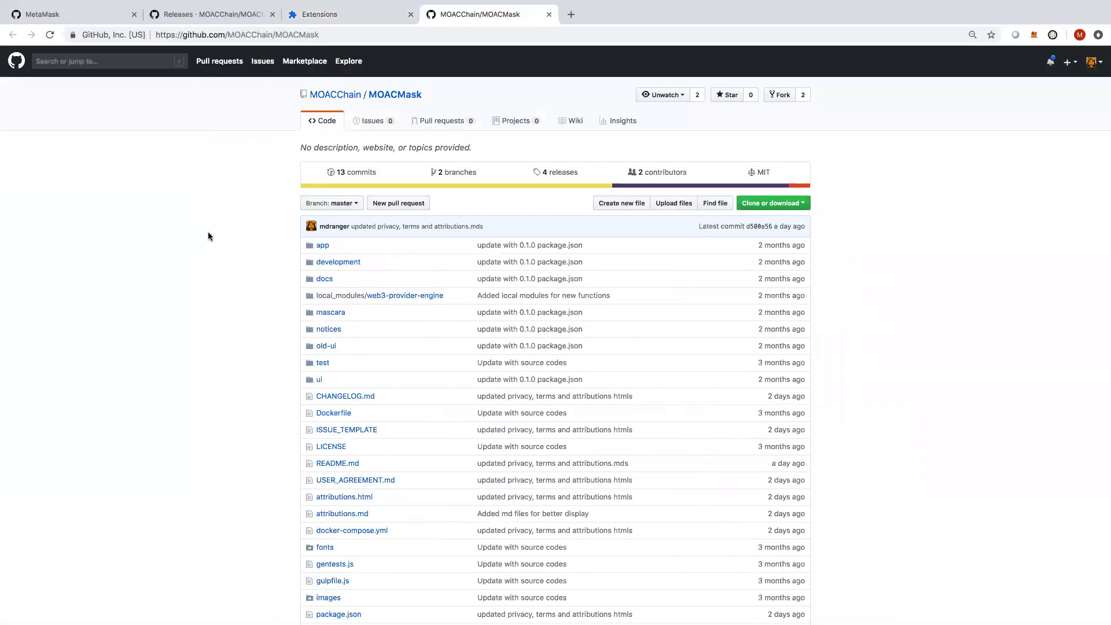
Read through the MOACMask repository's README, from the file list to the introduction and local build instructions.
{"action": "scroll", "coordinate": [208, 231], "scroll_direction": "down", "scroll_amount": 10}
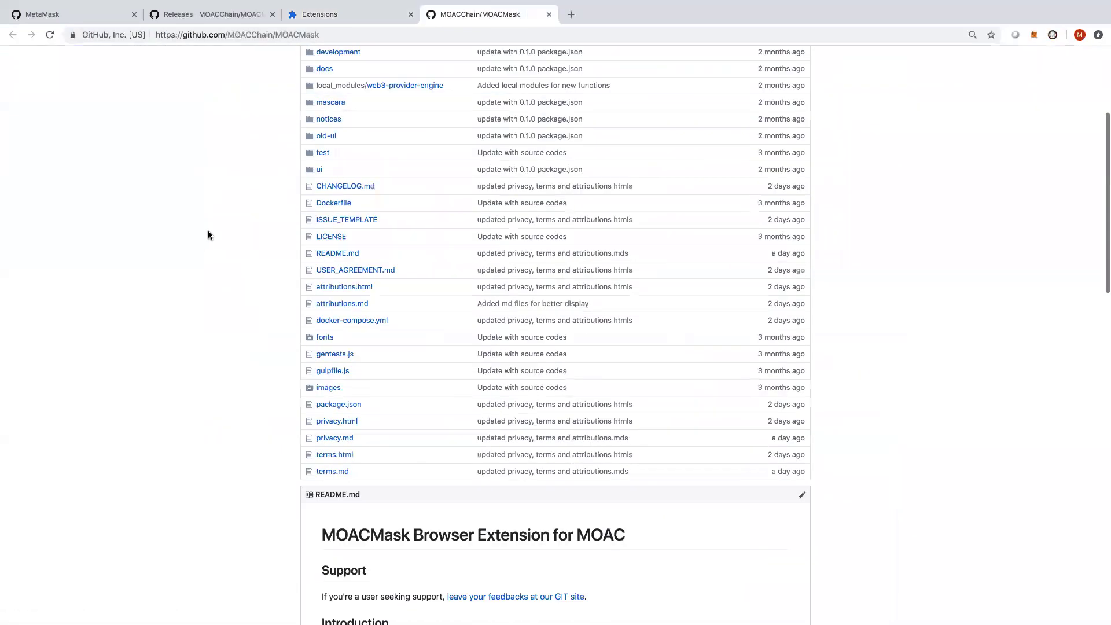
{"action": "scroll", "coordinate": [208, 234], "scroll_direction": "down", "scroll_amount": 3}
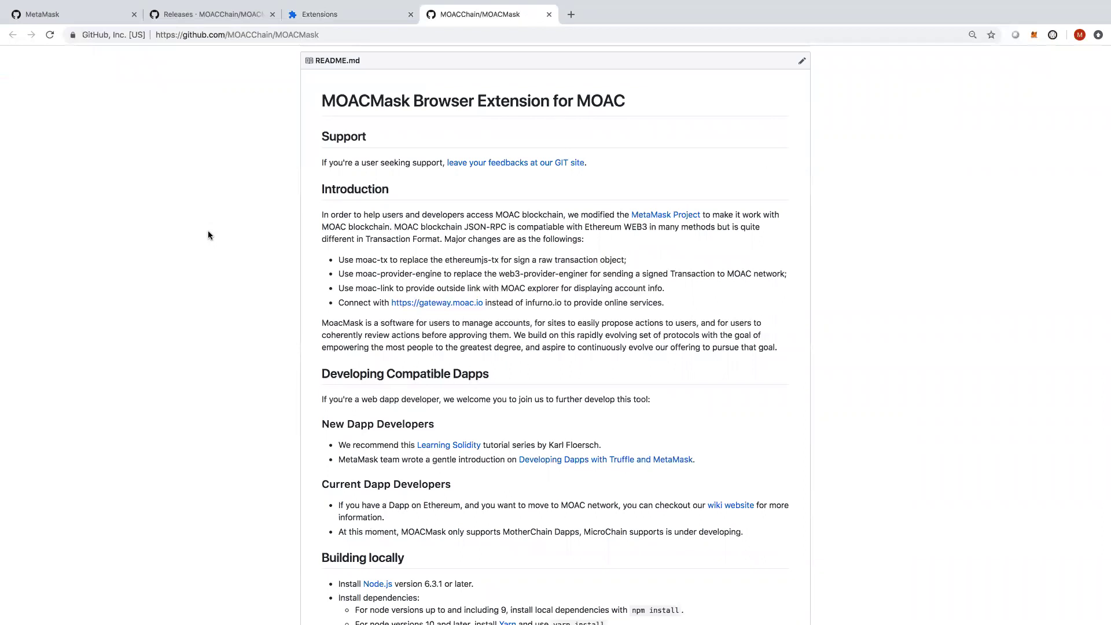
{"action": "scroll", "coordinate": [208, 234], "scroll_direction": "down", "scroll_amount": 8}
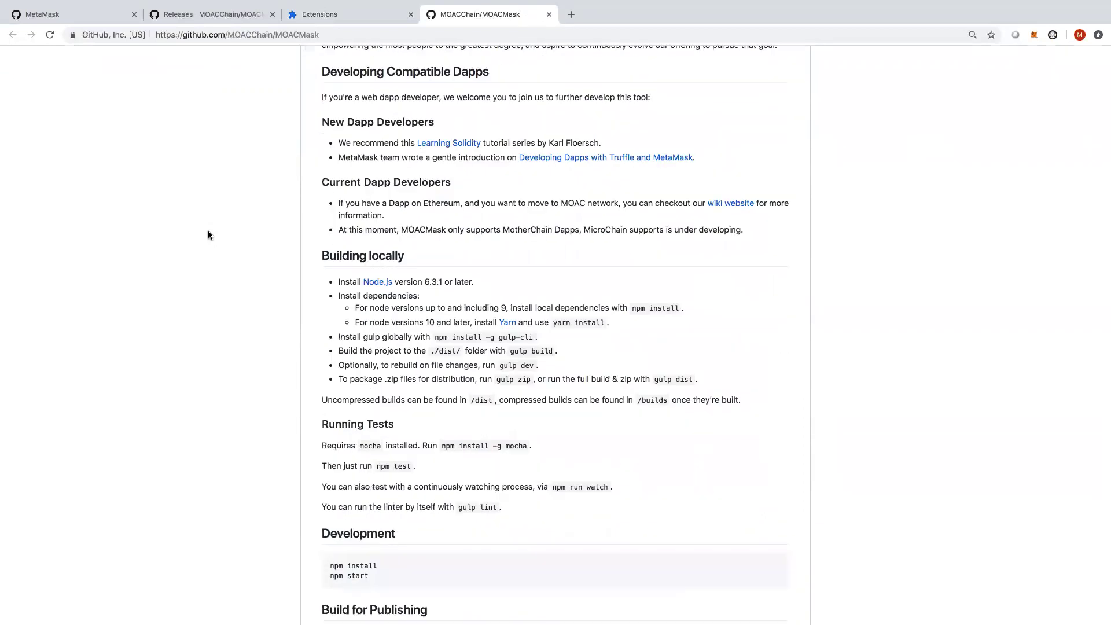
Open the MoacMask extension from the Extensions page and accept its seed phrase alert and privacy notice.
{"action": "left_click", "coordinate": [317, 17]}
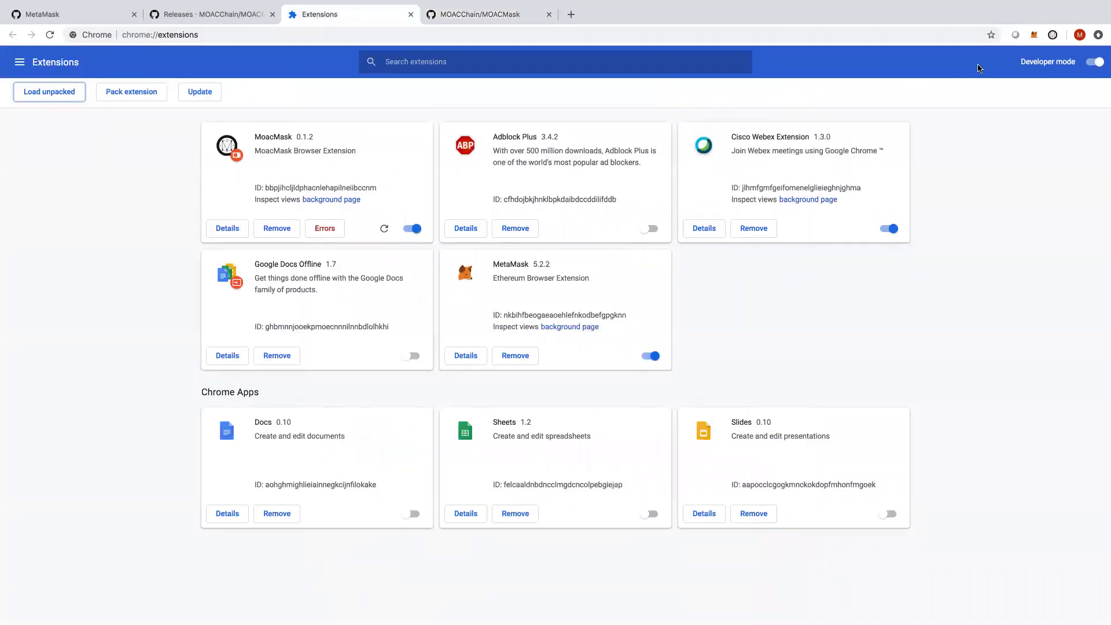
{"action": "left_click", "coordinate": [1052, 35]}
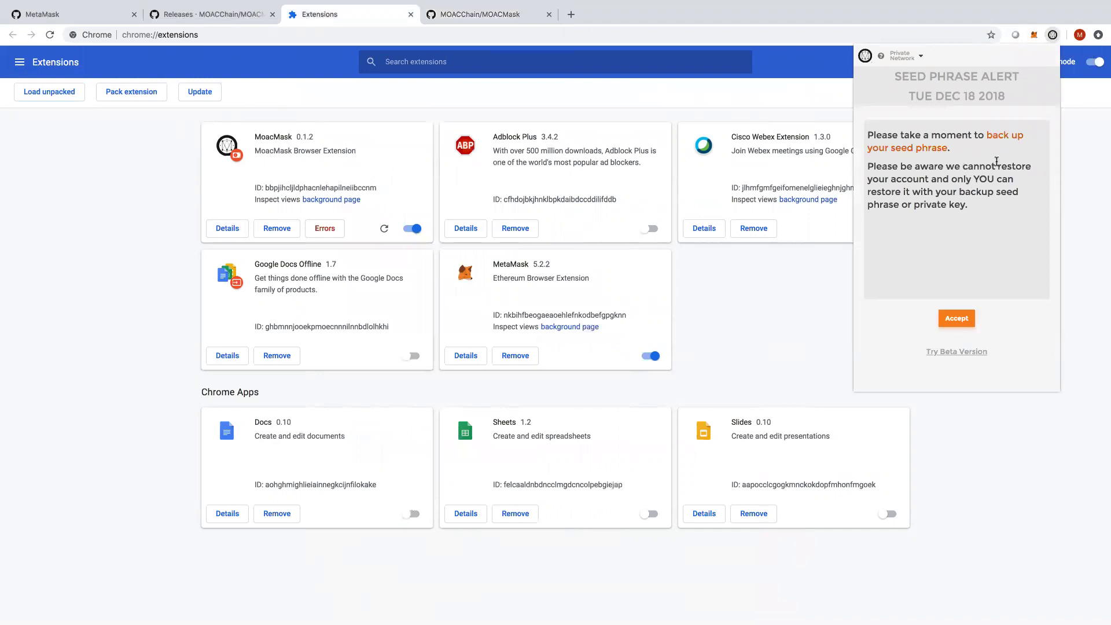
{"action": "left_click", "coordinate": [960, 324]}
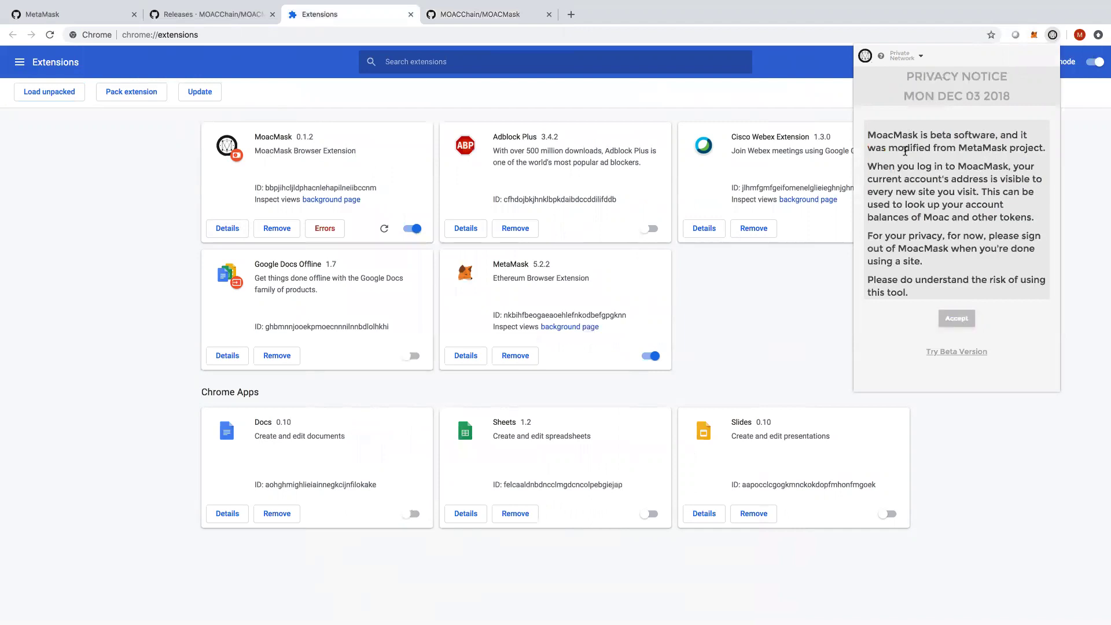
{"action": "scroll", "coordinate": [905, 152], "scroll_direction": "down", "scroll_amount": 1}
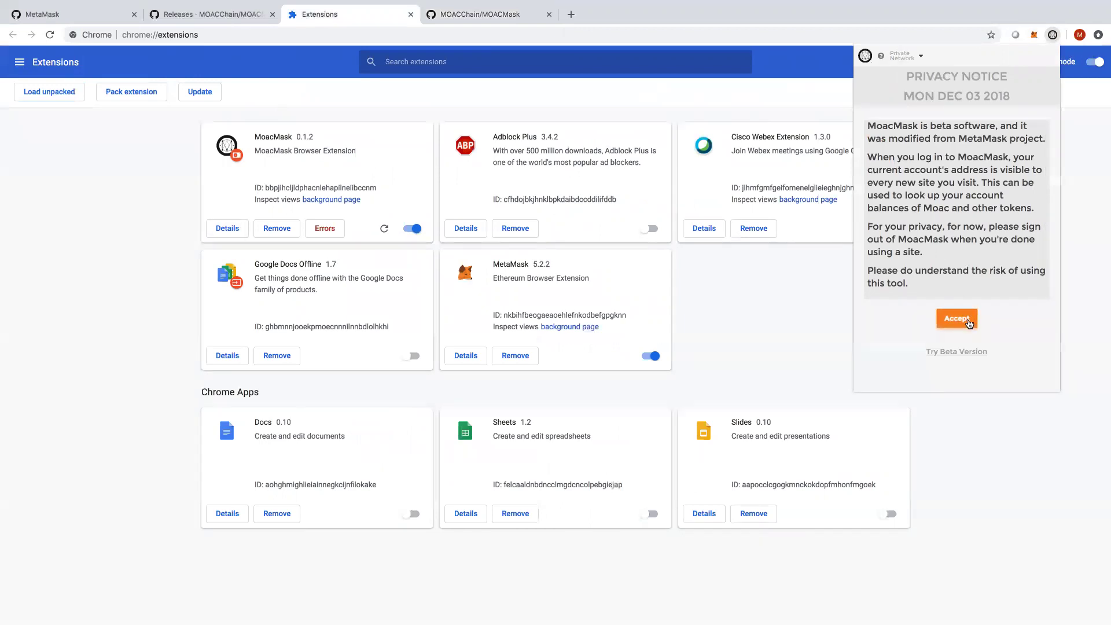
{"action": "left_click", "coordinate": [964, 321]}
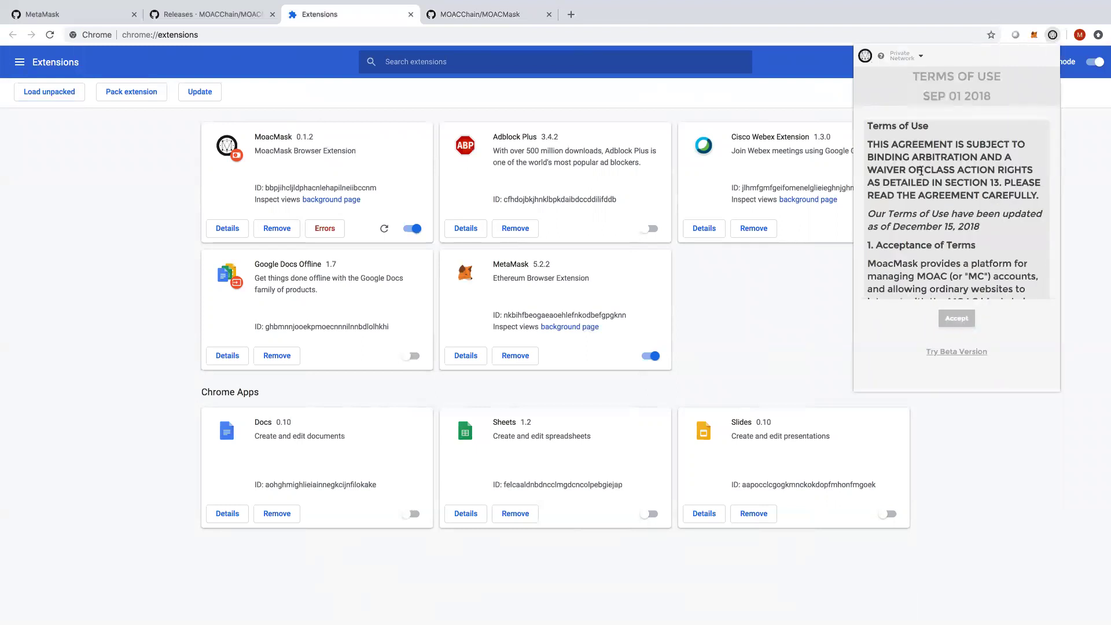
Read the MoacMask Terms of Use through to the end and accept them.
{"action": "scroll", "coordinate": [923, 173], "scroll_direction": "down", "scroll_amount": 3}
{"action": "scroll", "coordinate": [923, 173], "scroll_direction": "down", "scroll_amount": 10}
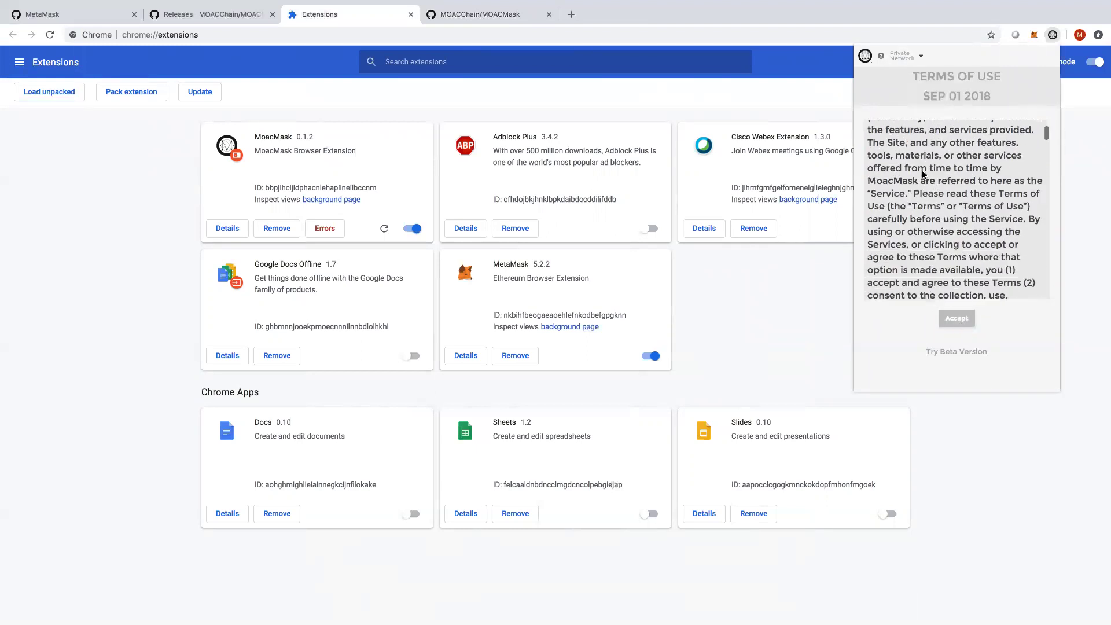
{"action": "scroll", "coordinate": [922, 173], "scroll_direction": "down", "scroll_amount": 10}
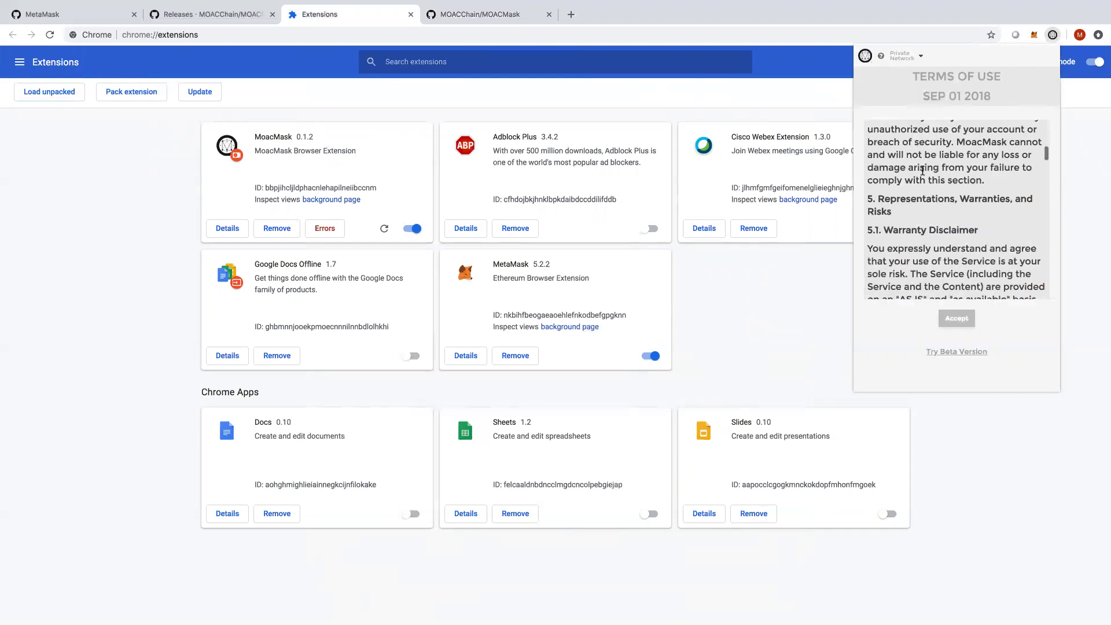
{"action": "scroll", "coordinate": [923, 174], "scroll_direction": "down", "scroll_amount": 10}
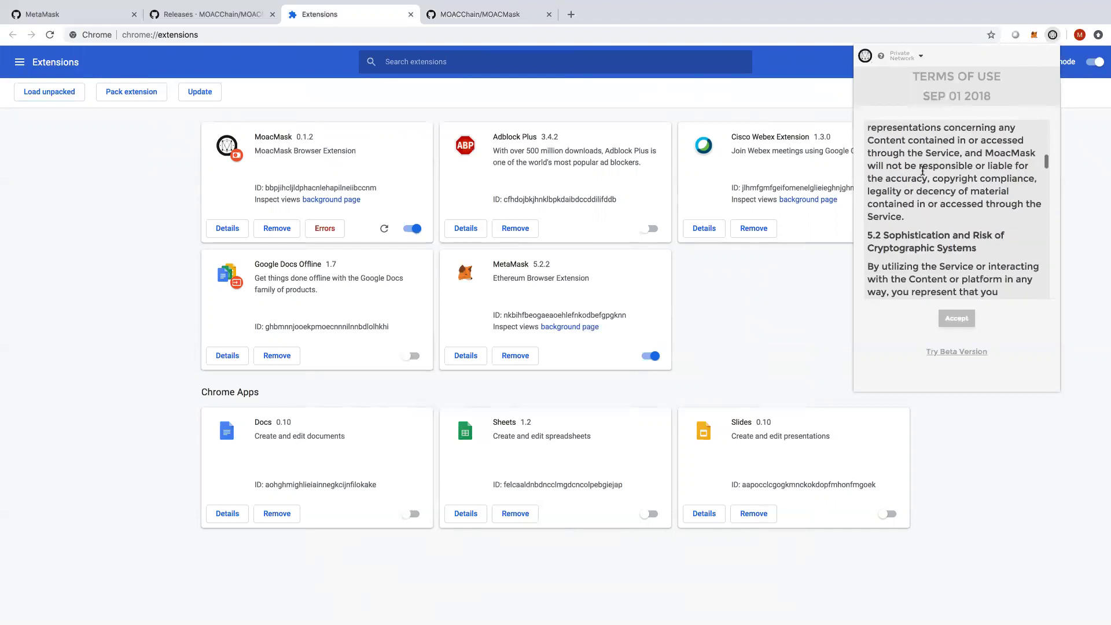
{"action": "scroll", "coordinate": [922, 174], "scroll_direction": "down", "scroll_amount": 8}
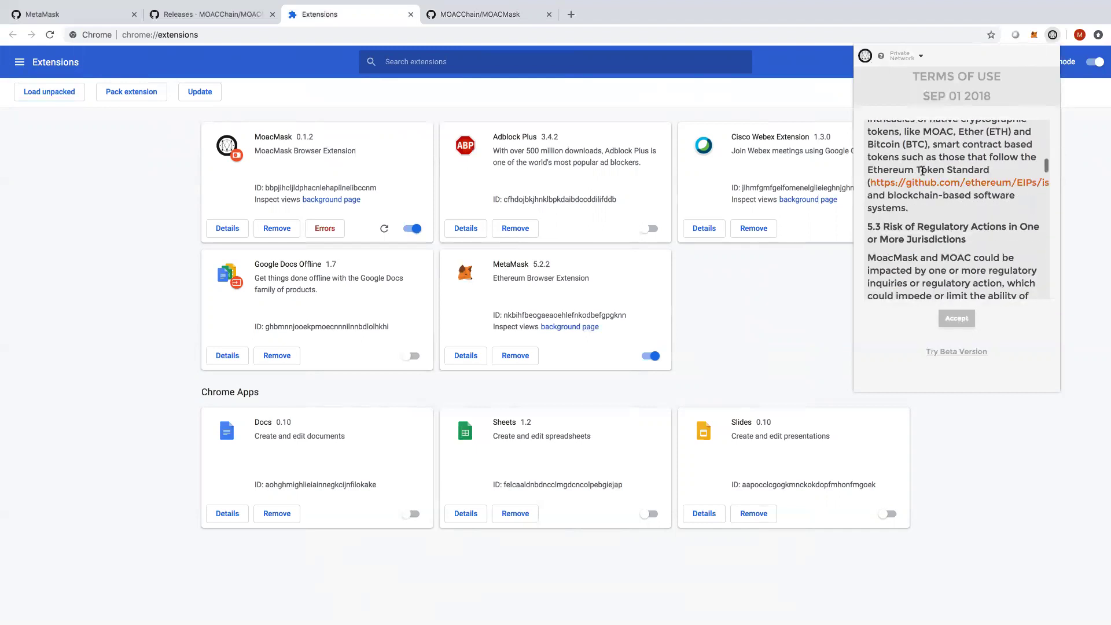
{"action": "scroll", "coordinate": [922, 171], "scroll_direction": "down", "scroll_amount": 8}
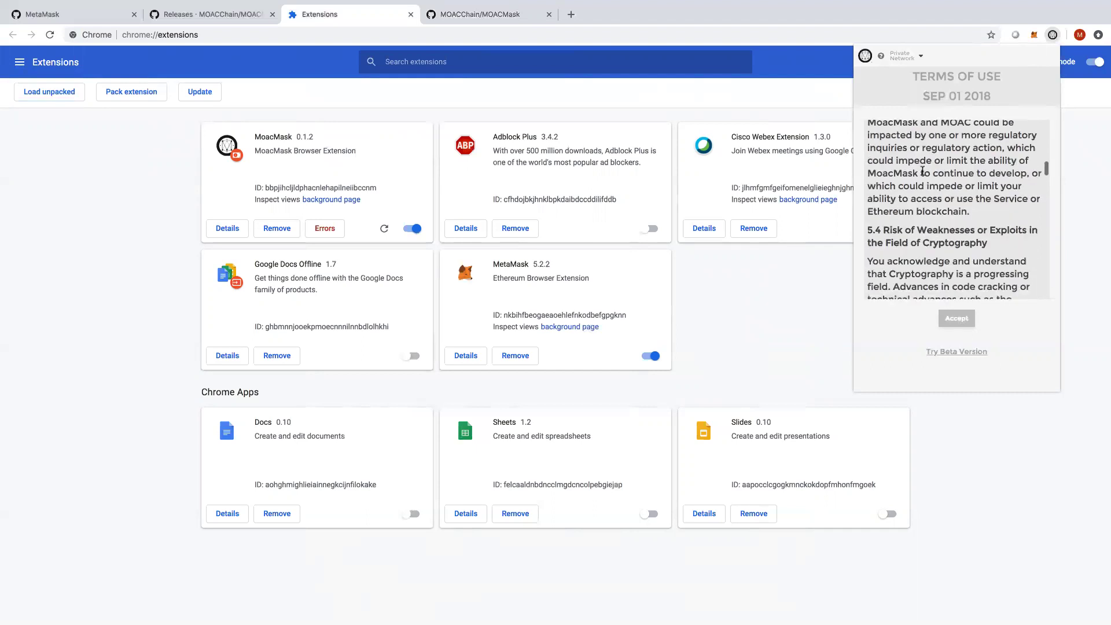
{"action": "scroll", "coordinate": [922, 171], "scroll_direction": "down", "scroll_amount": 10}
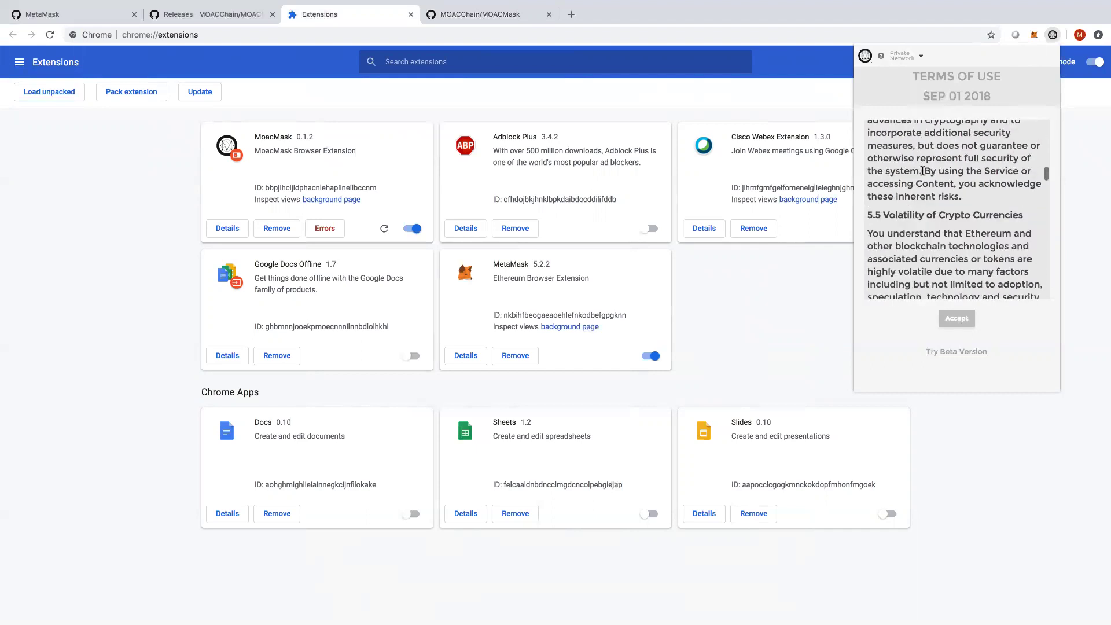
{"action": "scroll", "coordinate": [923, 171], "scroll_direction": "down", "scroll_amount": 15}
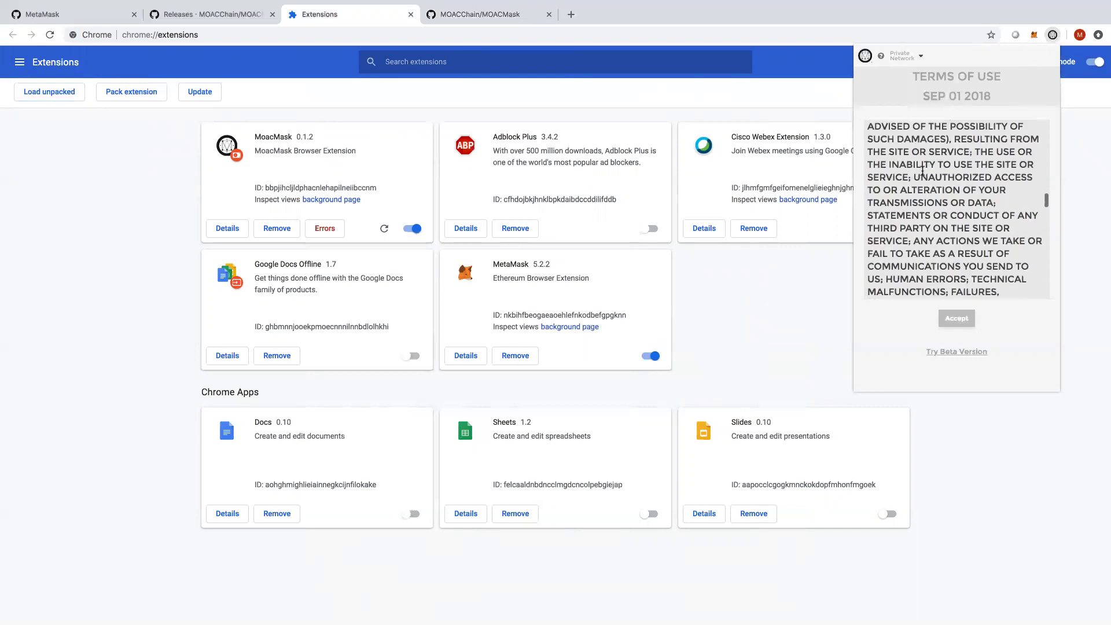
{"action": "scroll", "coordinate": [923, 170], "scroll_direction": "down", "scroll_amount": 20}
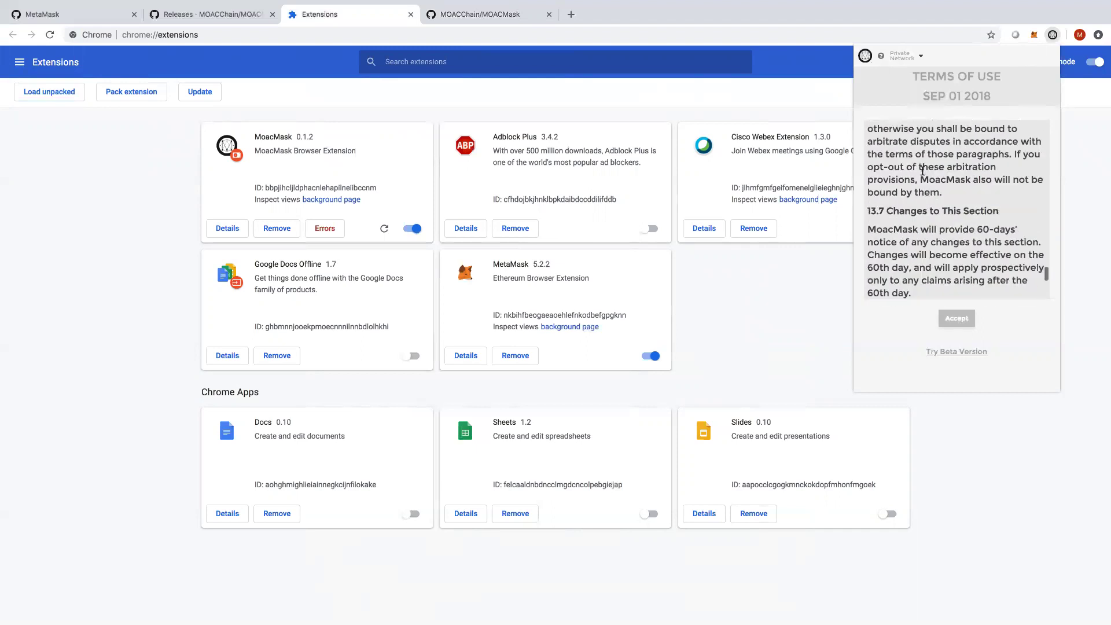
{"action": "left_click", "coordinate": [956, 318]}
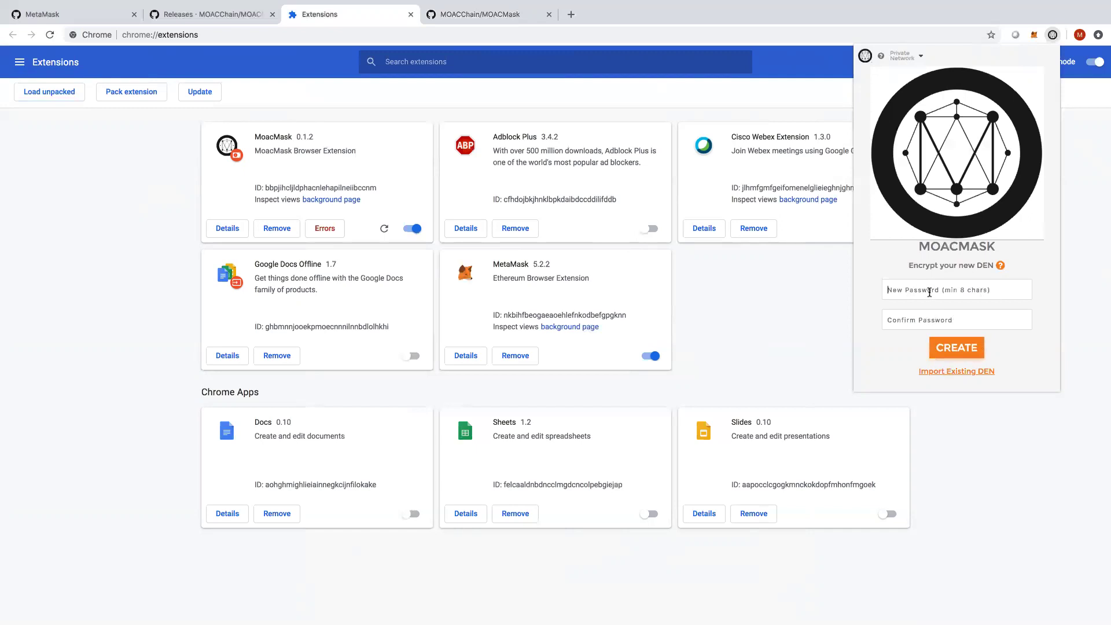
Enter and confirm a new password for the MoacMask DEN and create the vault.
{"action": "type", "text": "••••"}
{"action": "key", "text": "Tab"}
{"action": "type", "text": "•"}
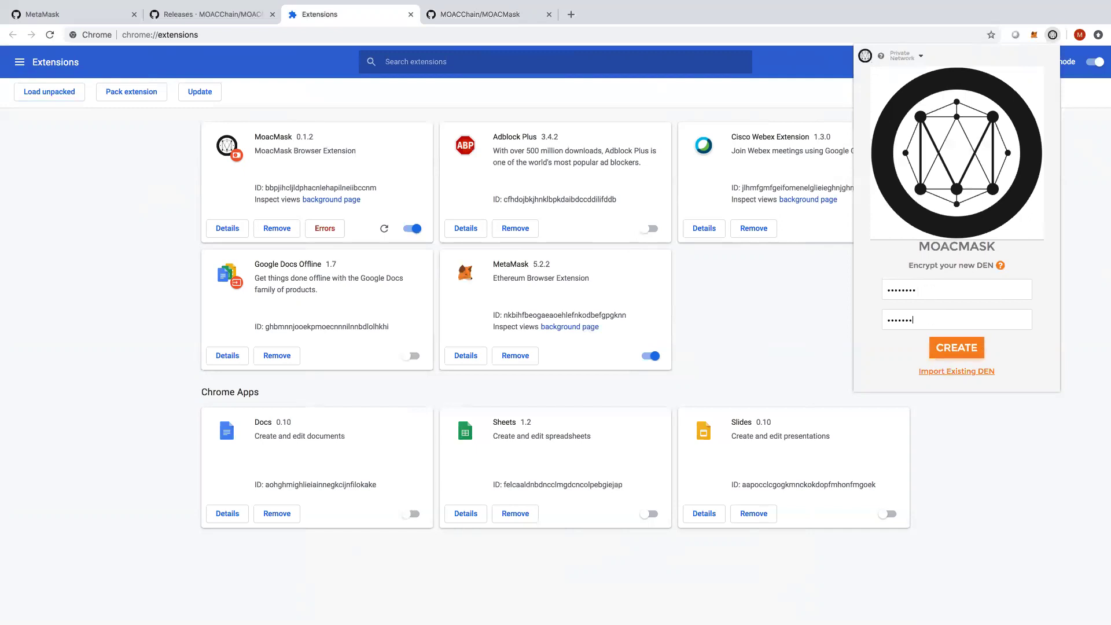
{"action": "left_click", "coordinate": [963, 351]}
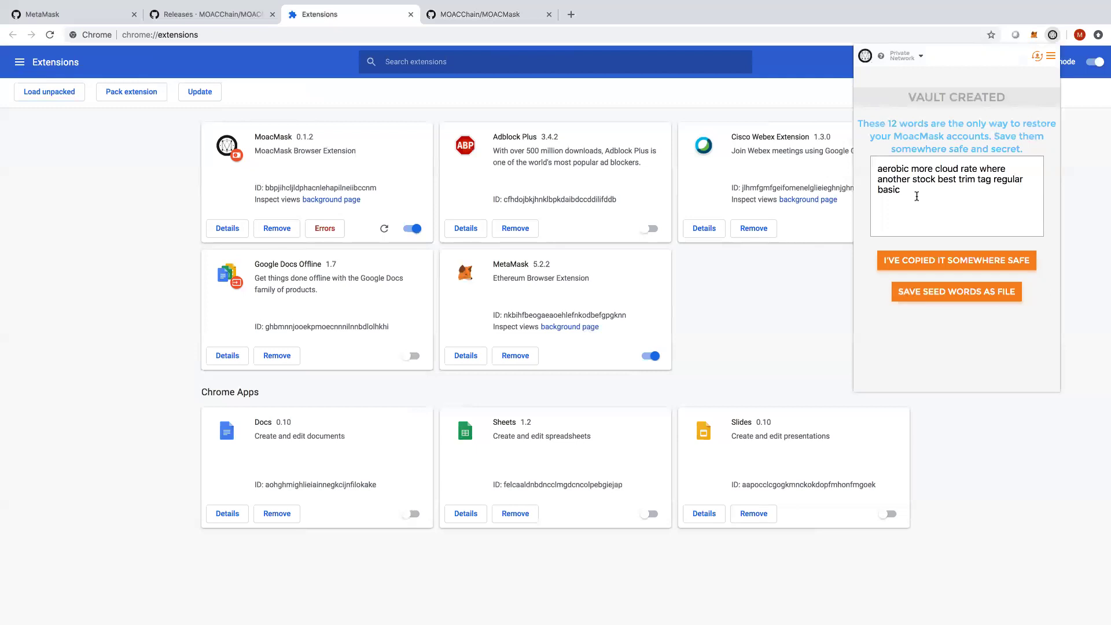
Save the vault's seed words as a file and confirm that they are stored somewhere safe.
{"action": "left_click", "coordinate": [923, 294]}
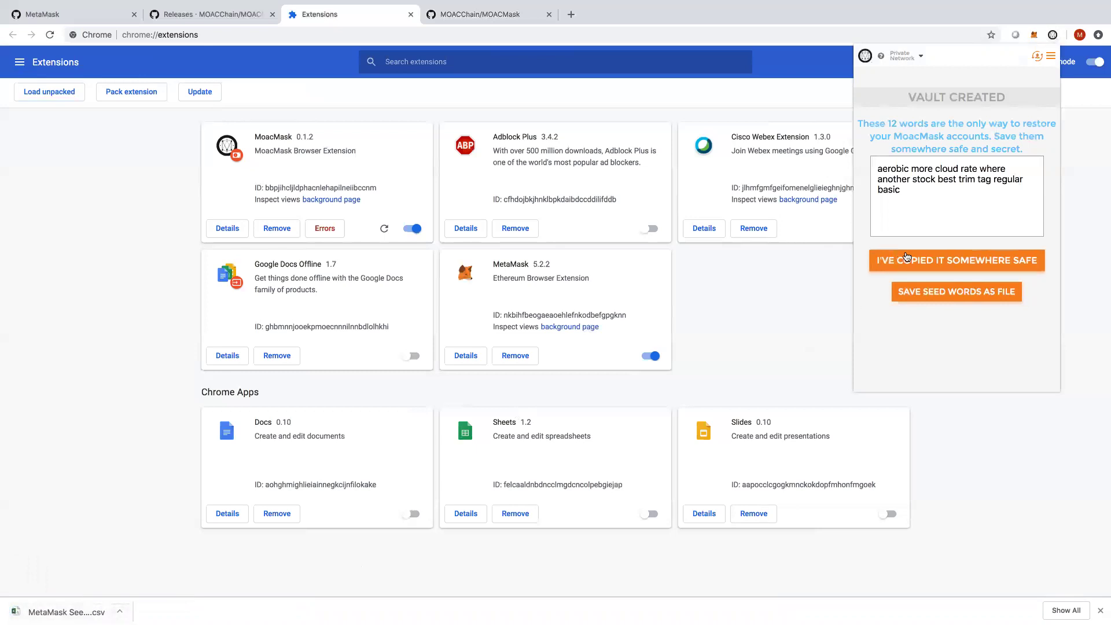
{"action": "left_click", "coordinate": [906, 257]}
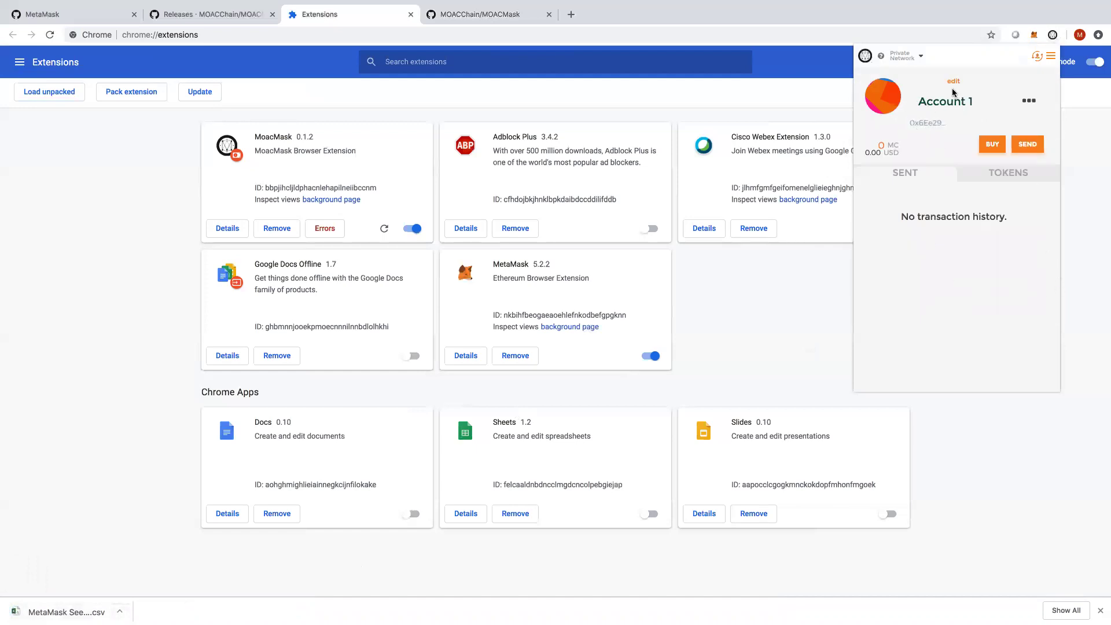
Switch the wallet to the MOAC Test Network and back to the MOAC Main Network, and review the remaining network choices.
{"action": "left_click", "coordinate": [909, 59]}
{"action": "left_click", "coordinate": [911, 111]}
{"action": "left_click", "coordinate": [921, 57]}
{"action": "left_click", "coordinate": [922, 83]}
{"action": "left_click", "coordinate": [922, 59]}
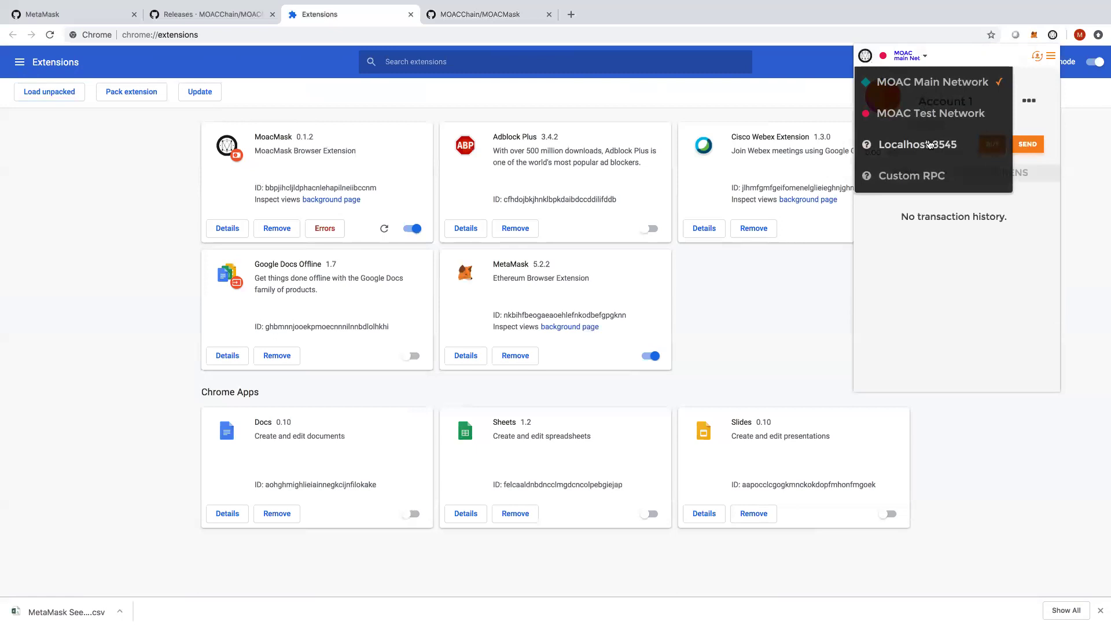
{"action": "left_click", "coordinate": [929, 268]}
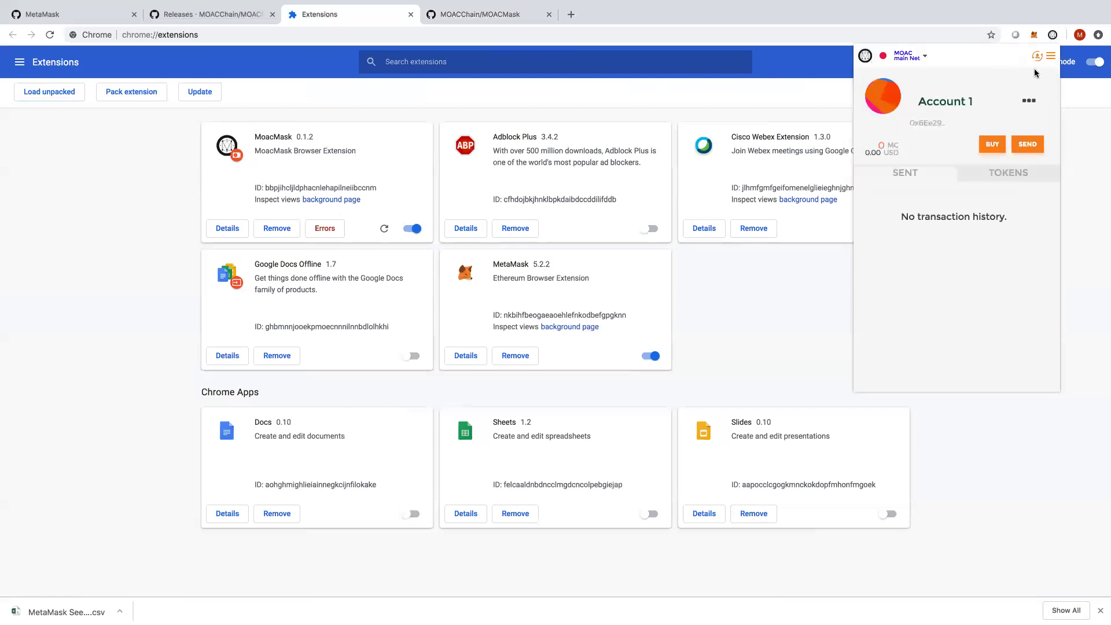
Review the wallet's general options and open the list of actions available for Account 1.
{"action": "left_click", "coordinate": [1050, 57]}
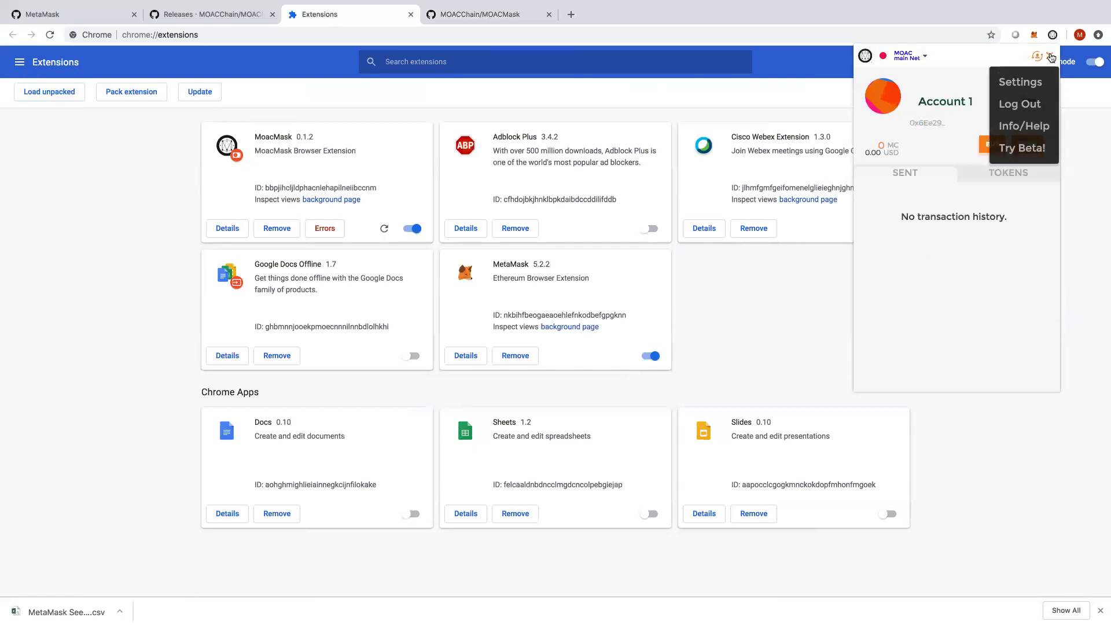
{"action": "left_click", "coordinate": [974, 66]}
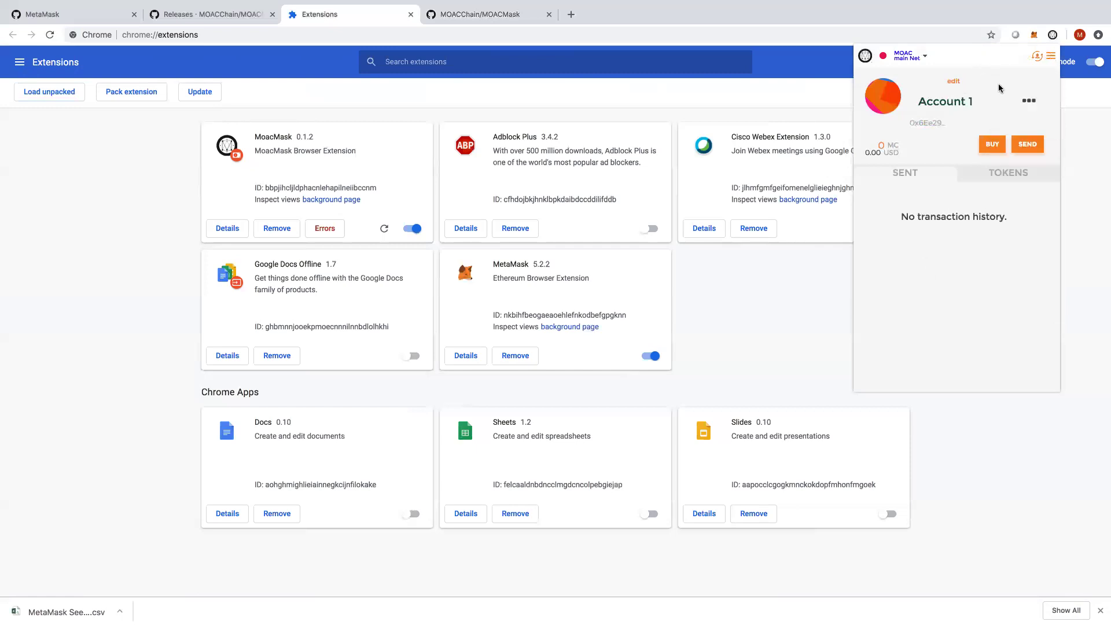
{"action": "left_click", "coordinate": [1030, 102]}
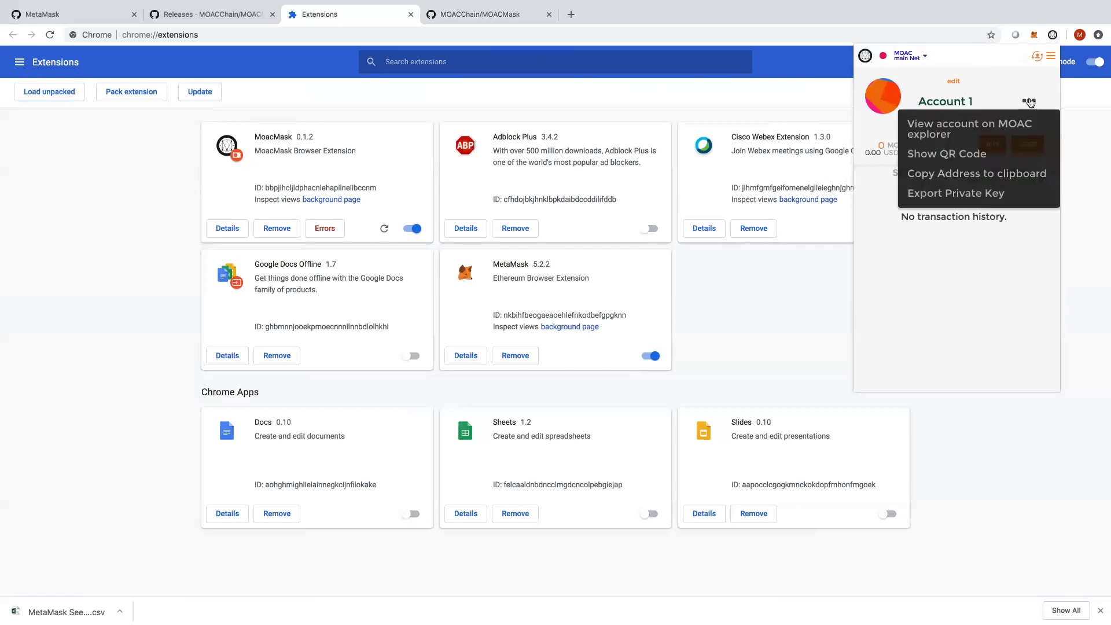
Open the wallet's account import form and set the import type to JSON File.
{"action": "left_click", "coordinate": [1036, 58]}
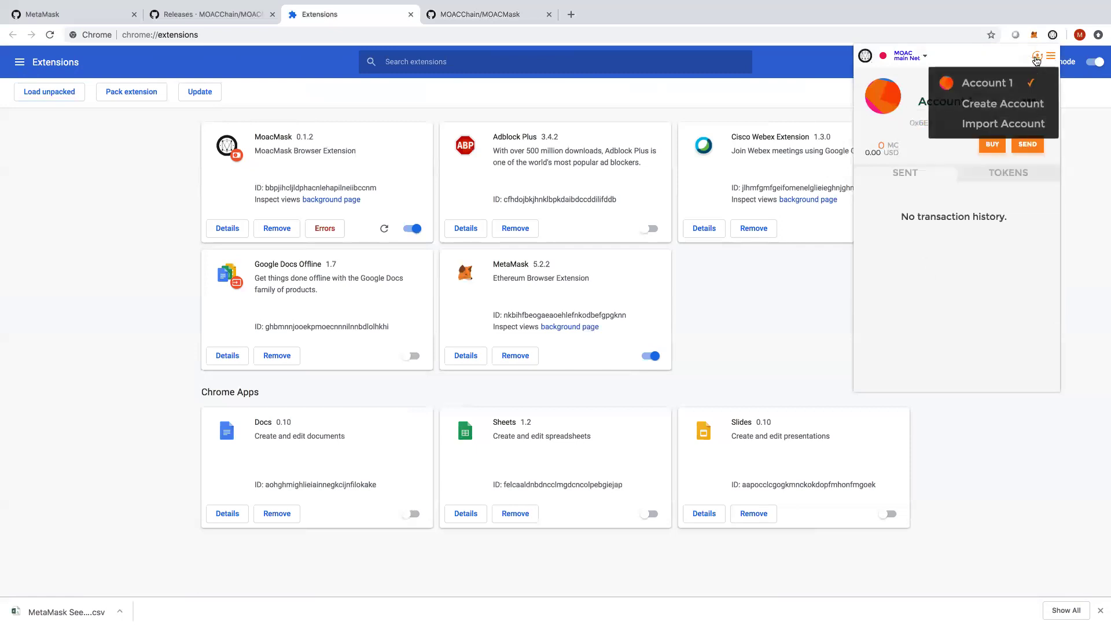
{"action": "left_click", "coordinate": [1007, 125]}
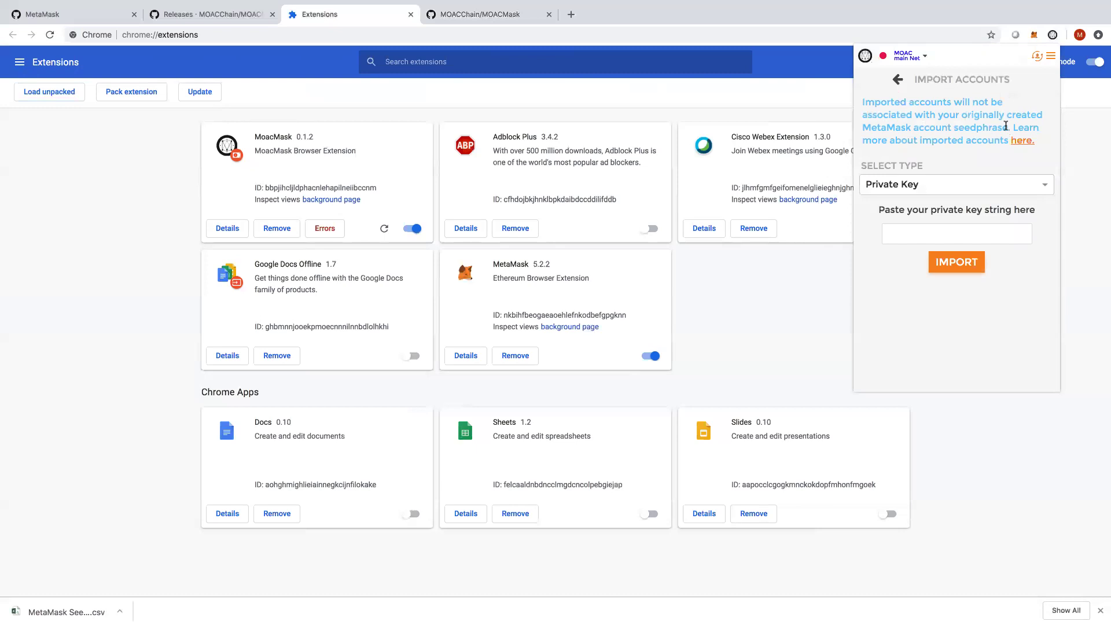
{"action": "left_click", "coordinate": [973, 182]}
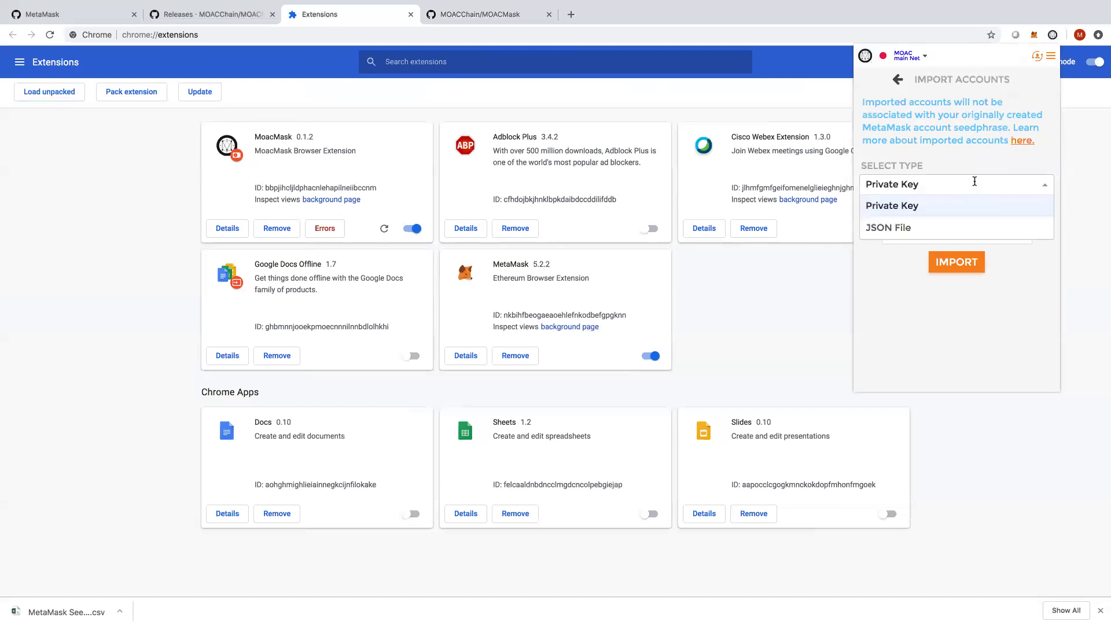
{"action": "left_click", "coordinate": [900, 230]}
{"action": "left_click", "coordinate": [897, 244]}
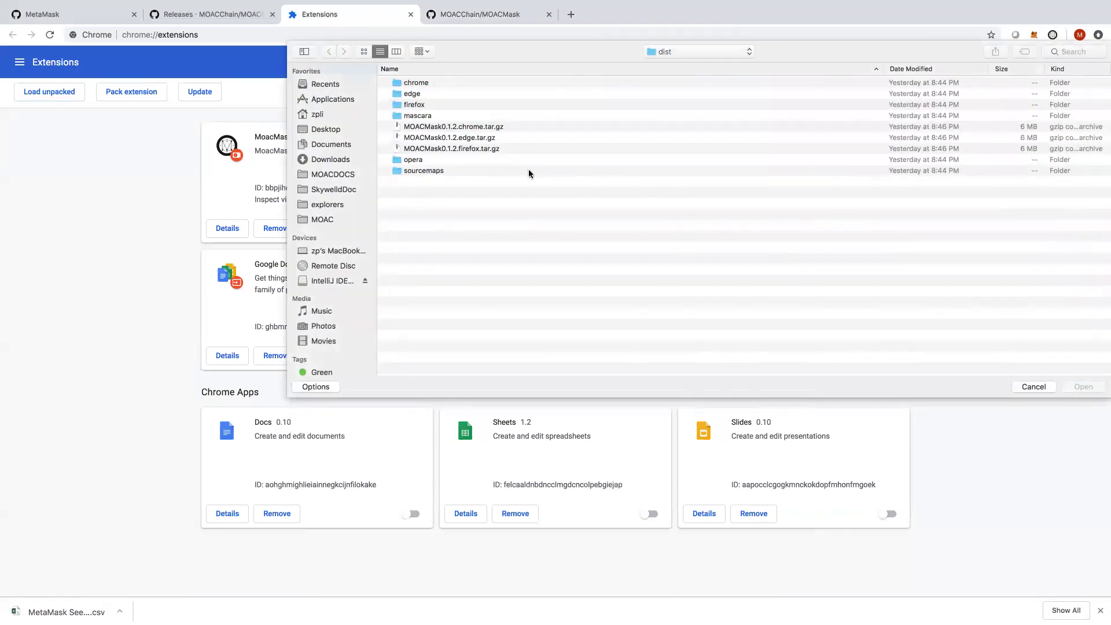
{"action": "left_click", "coordinate": [1034, 386]}
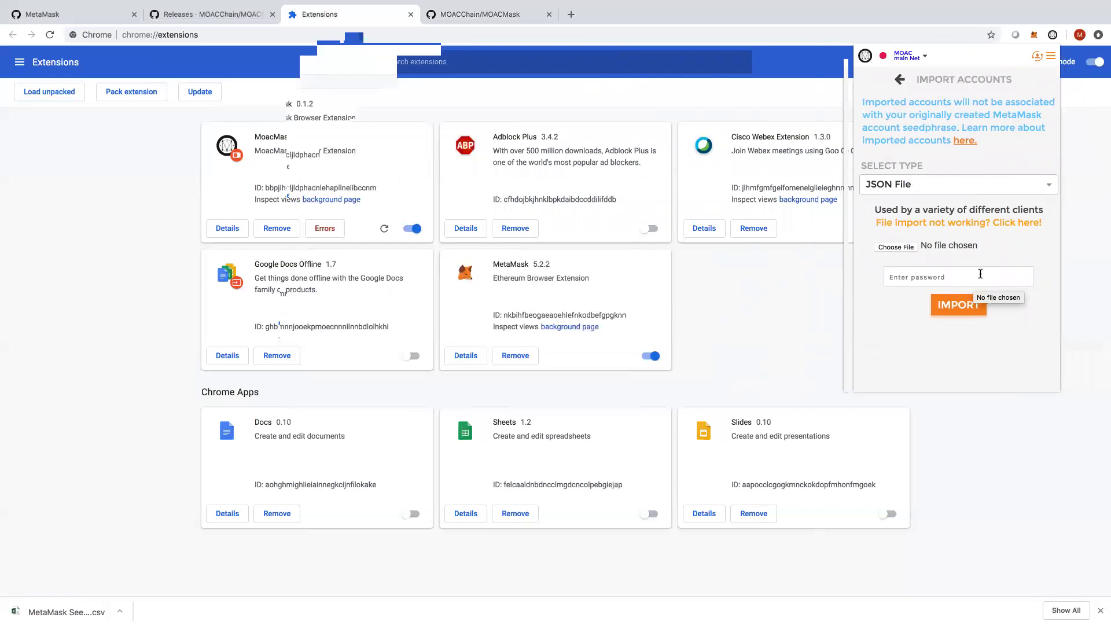
Choose the UTC--2017-06-18 keystore file from the explorers folder as the file to import.
{"action": "left_click", "coordinate": [901, 245]}
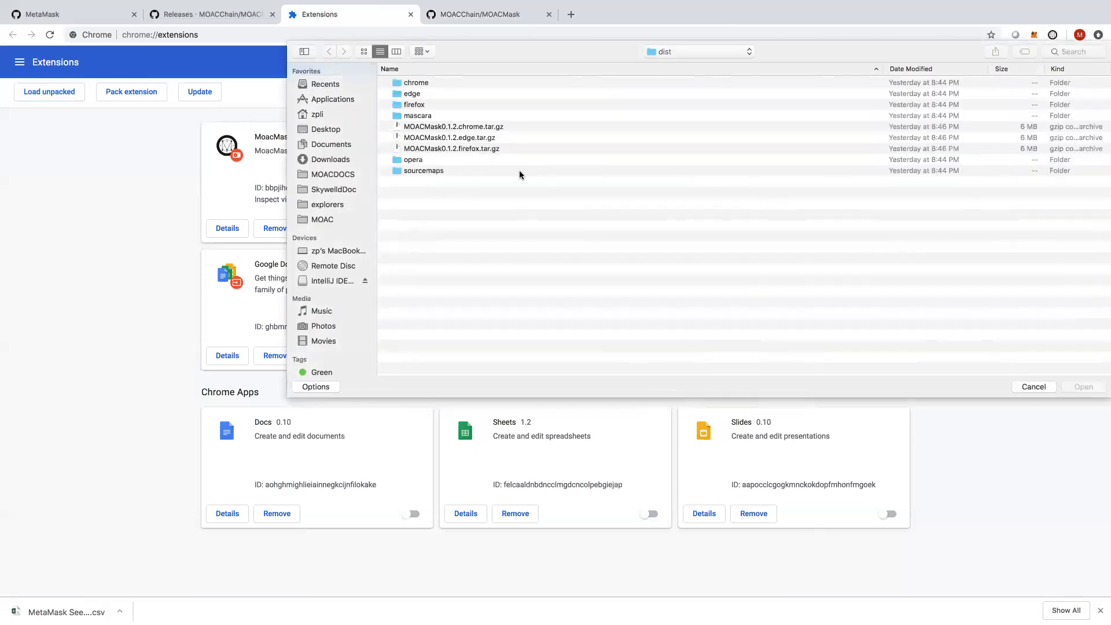
{"action": "left_click", "coordinate": [334, 206]}
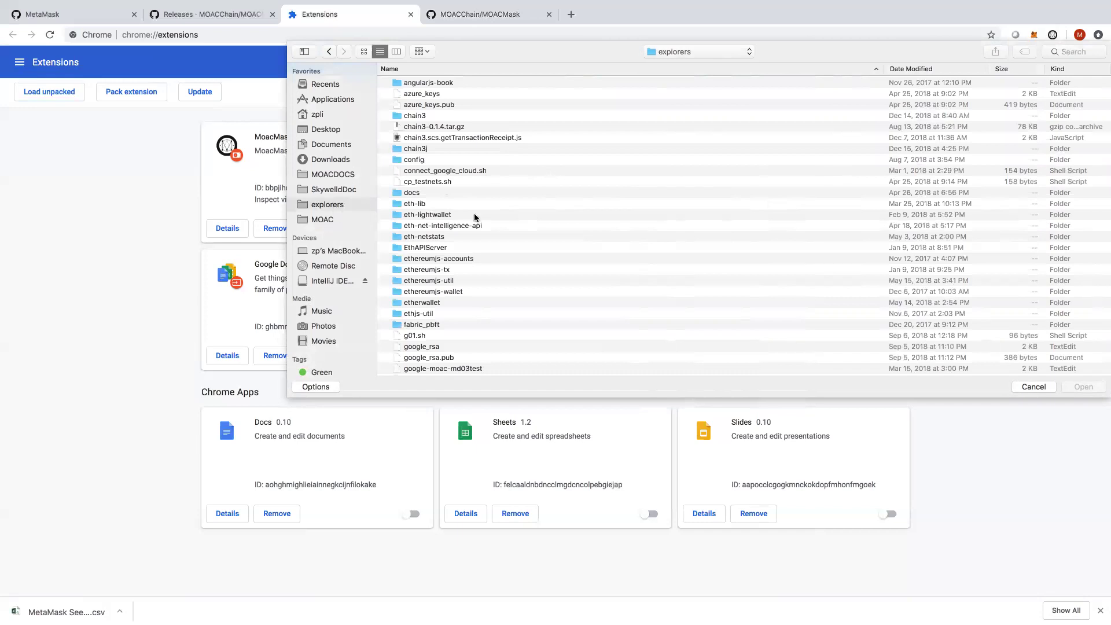
{"action": "scroll", "coordinate": [474, 217], "scroll_direction": "down", "scroll_amount": 15}
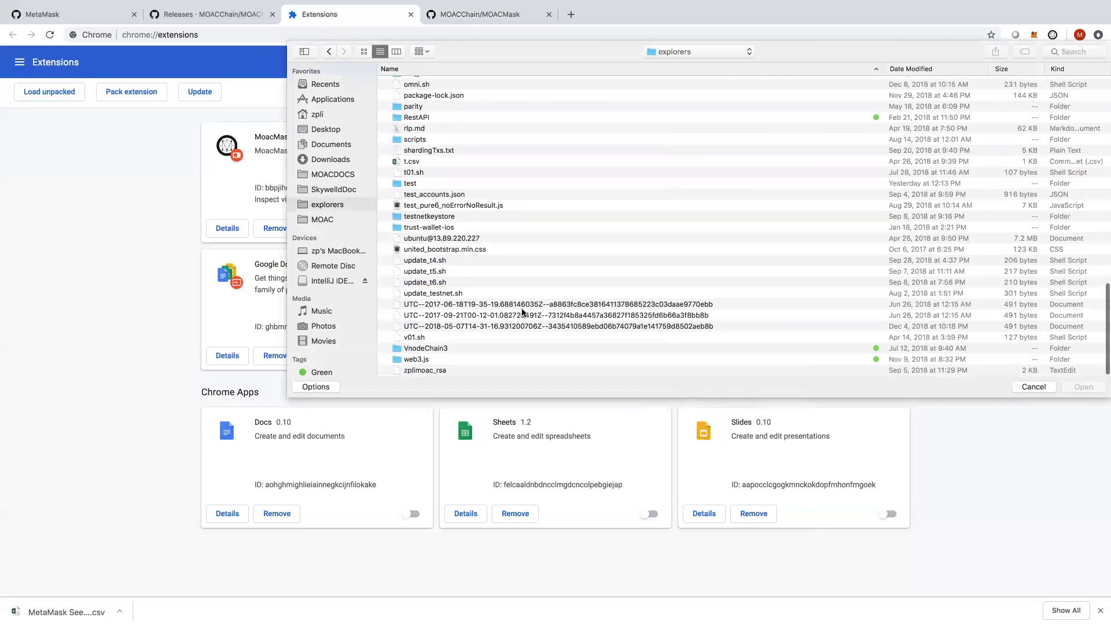
{"action": "left_click", "coordinate": [522, 309]}
{"action": "key", "text": "Return"}
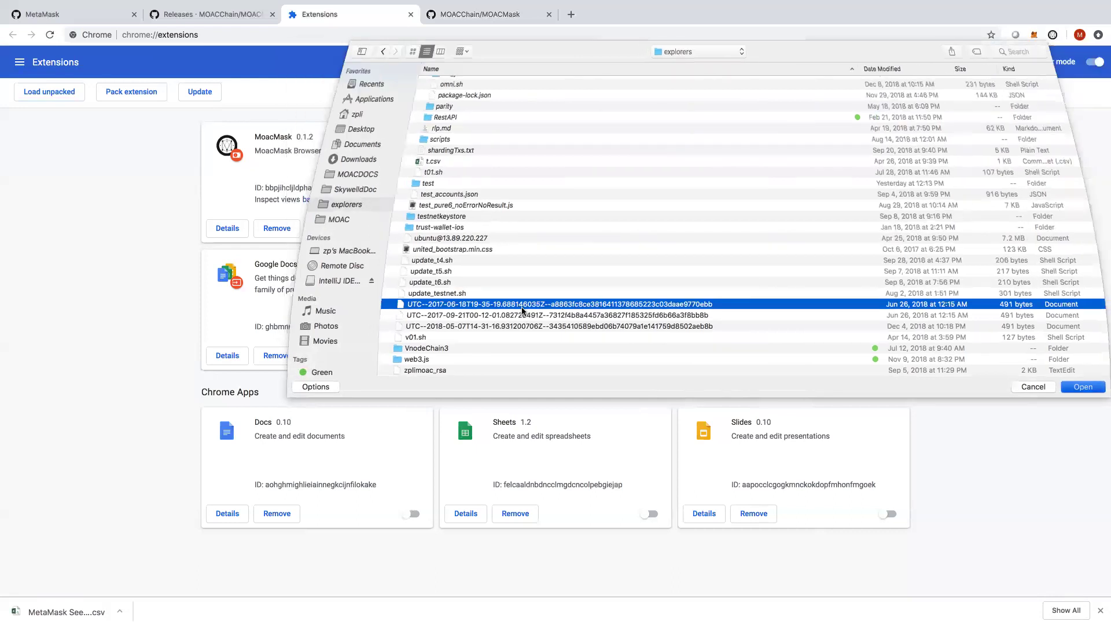
Enter the keystore file's password and import the account.
{"action": "left_click", "coordinate": [911, 275]}
{"action": "type", "text": "•••"}
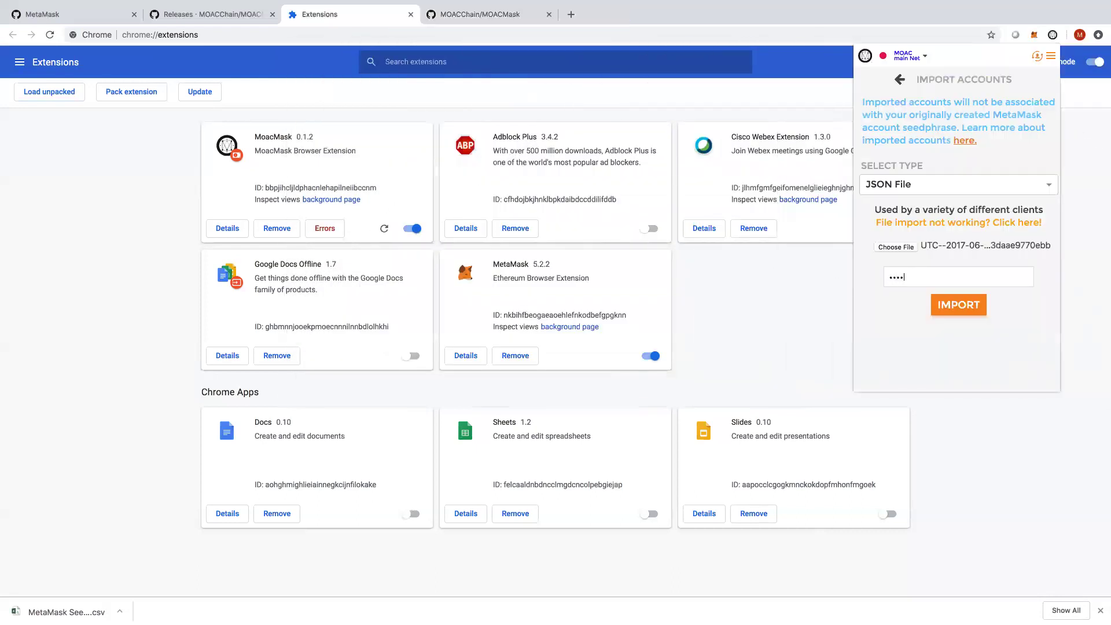
{"action": "left_click", "coordinate": [959, 312]}
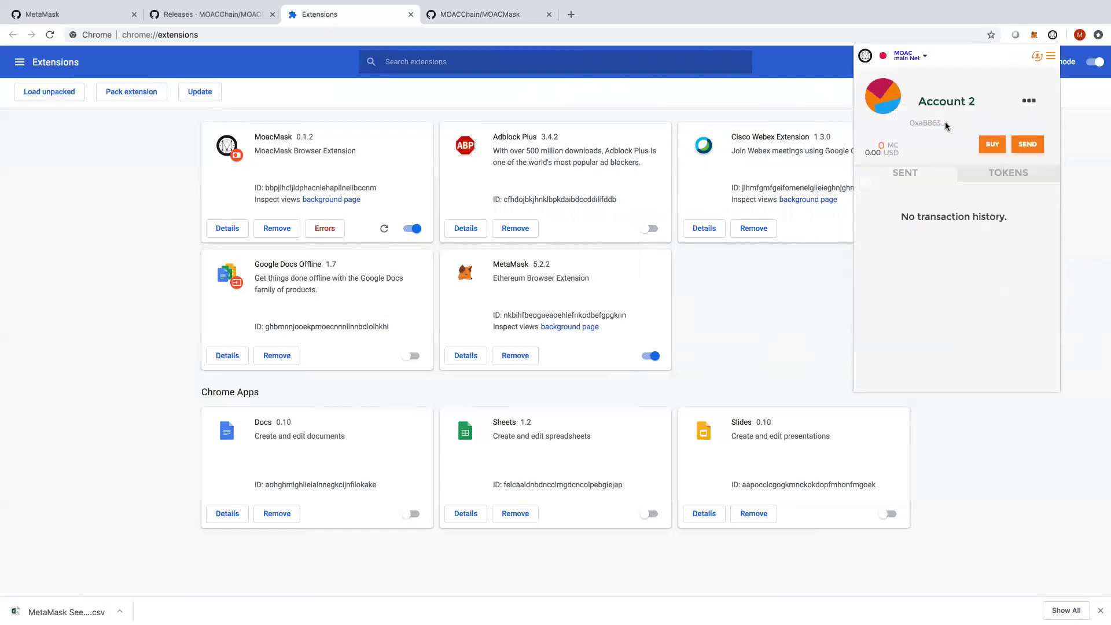
Switch the wallet to the MOAC Test Network and review the imported account's tokens and sent transactions.
{"action": "left_click", "coordinate": [921, 56]}
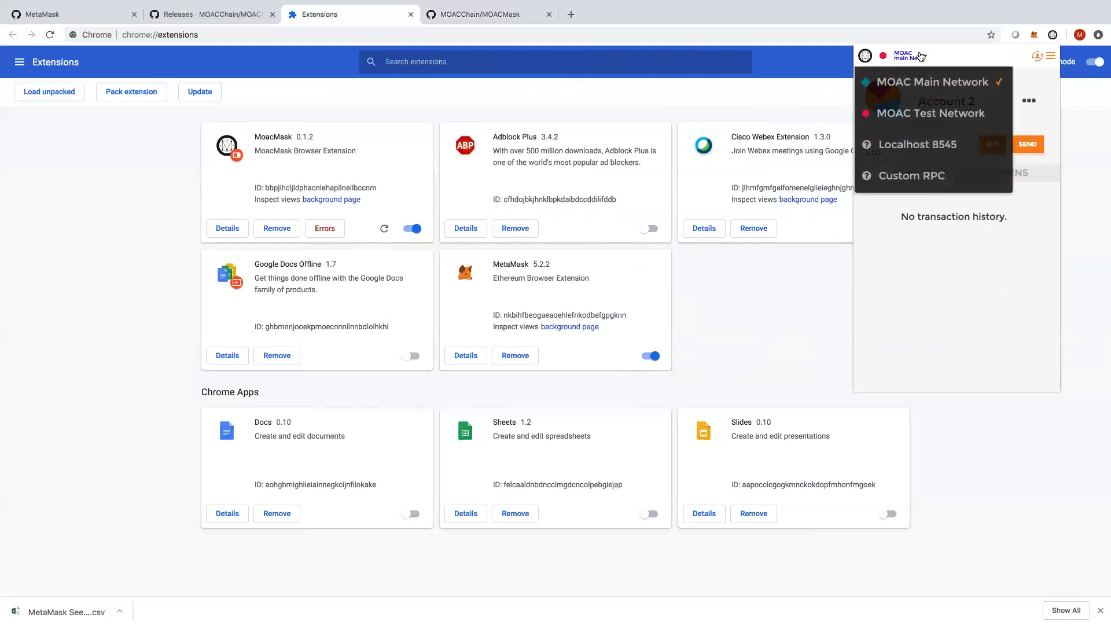
{"action": "left_click", "coordinate": [950, 113]}
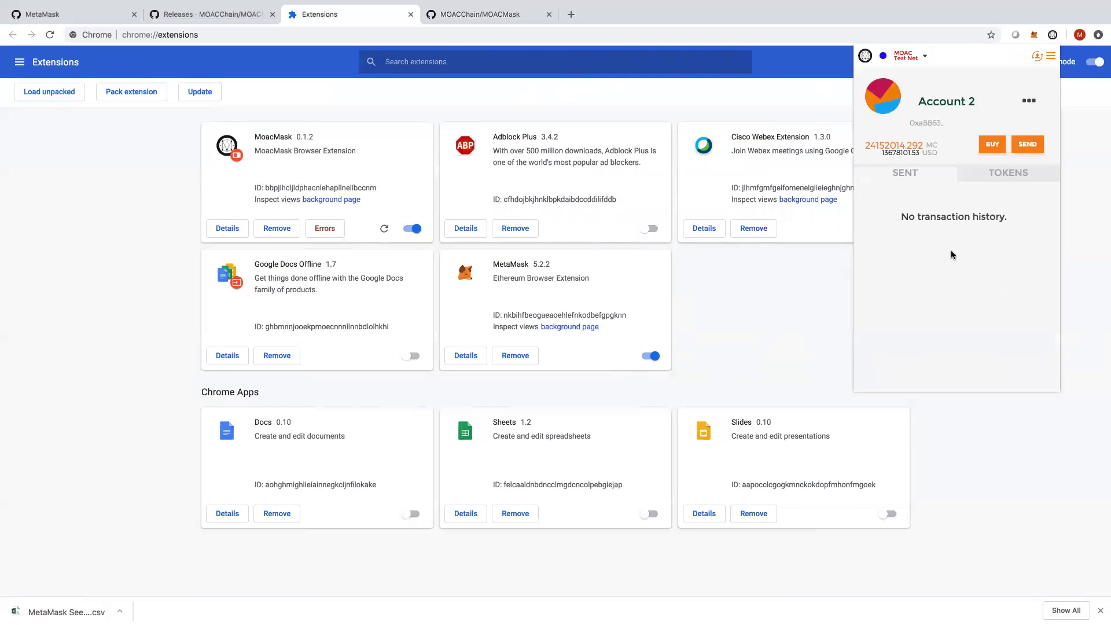
{"action": "left_click", "coordinate": [993, 179]}
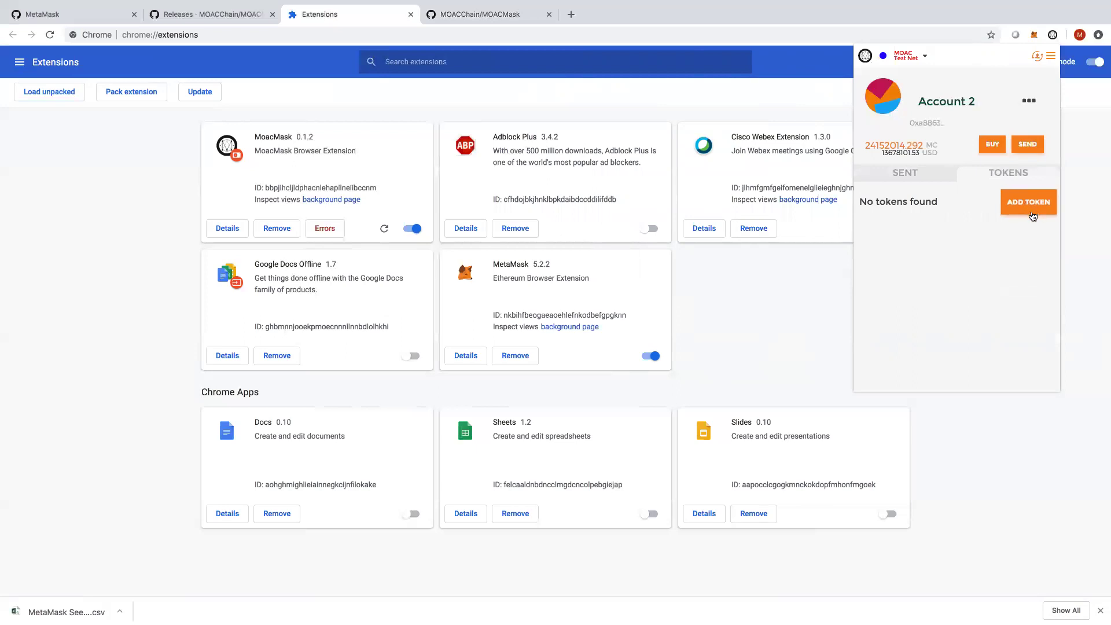
{"action": "left_click", "coordinate": [930, 178]}
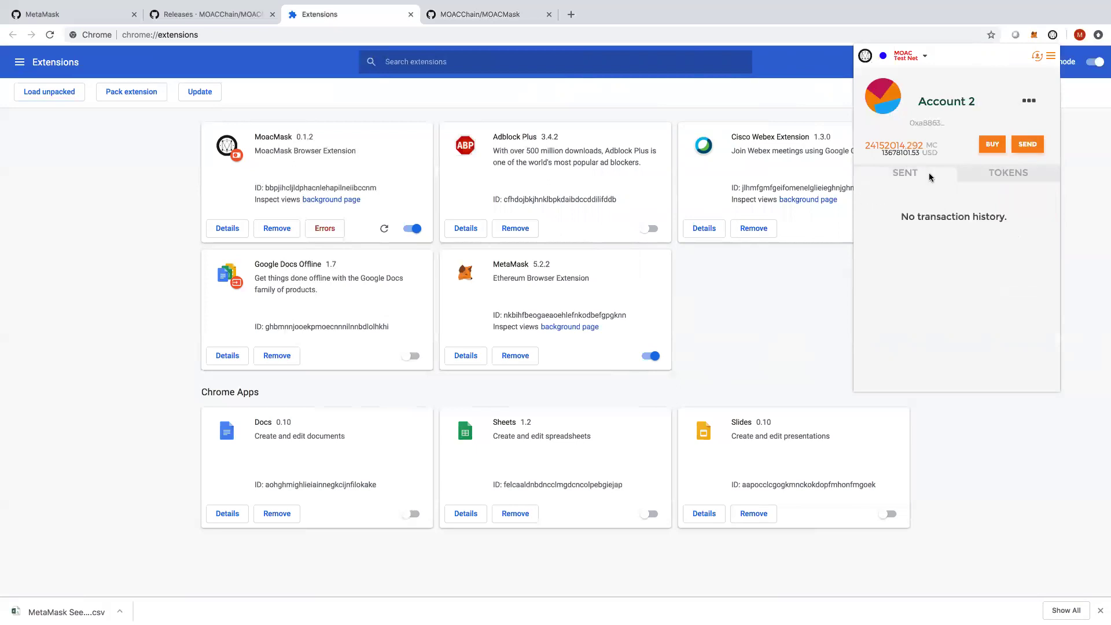
Send 1 MC from Account 2 to Account 1's address, submit the transaction, and switch to Account 1 to check its balance.
{"action": "left_click", "coordinate": [1027, 145]}
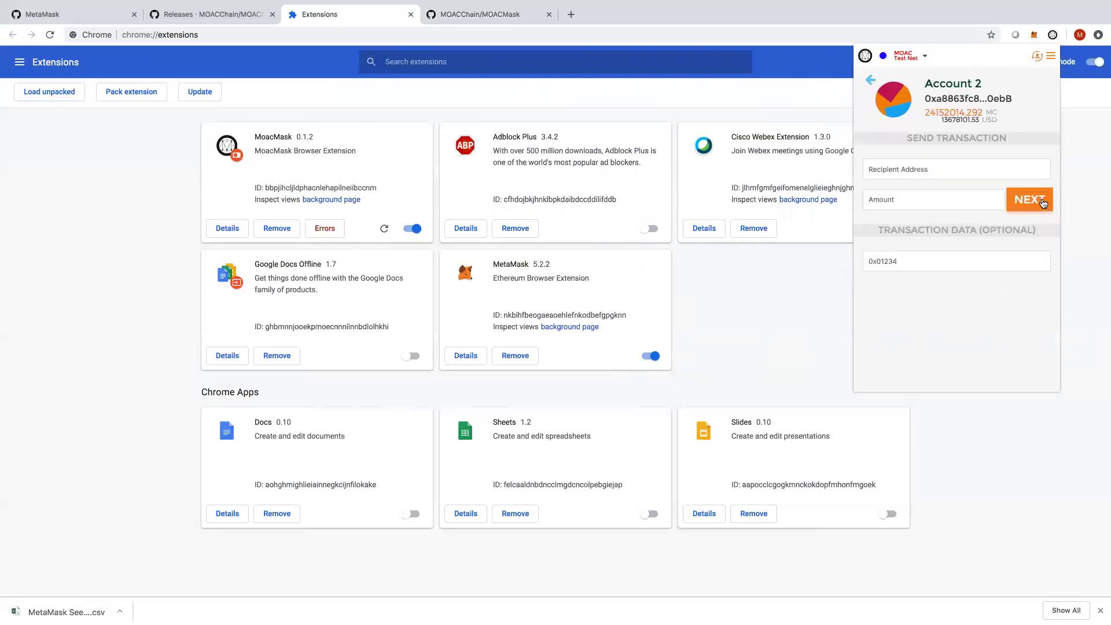
{"action": "left_click", "coordinate": [975, 170]}
{"action": "left_click", "coordinate": [969, 195]}
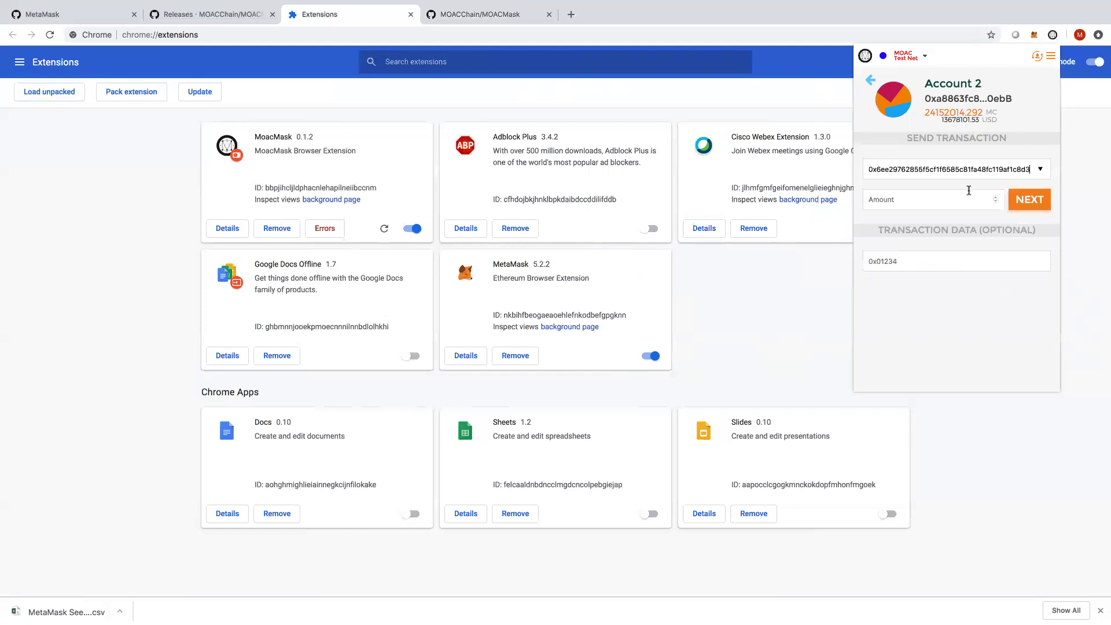
{"action": "left_click", "coordinate": [949, 199]}
{"action": "type", "text": "1"}
{"action": "left_click", "coordinate": [1034, 202]}
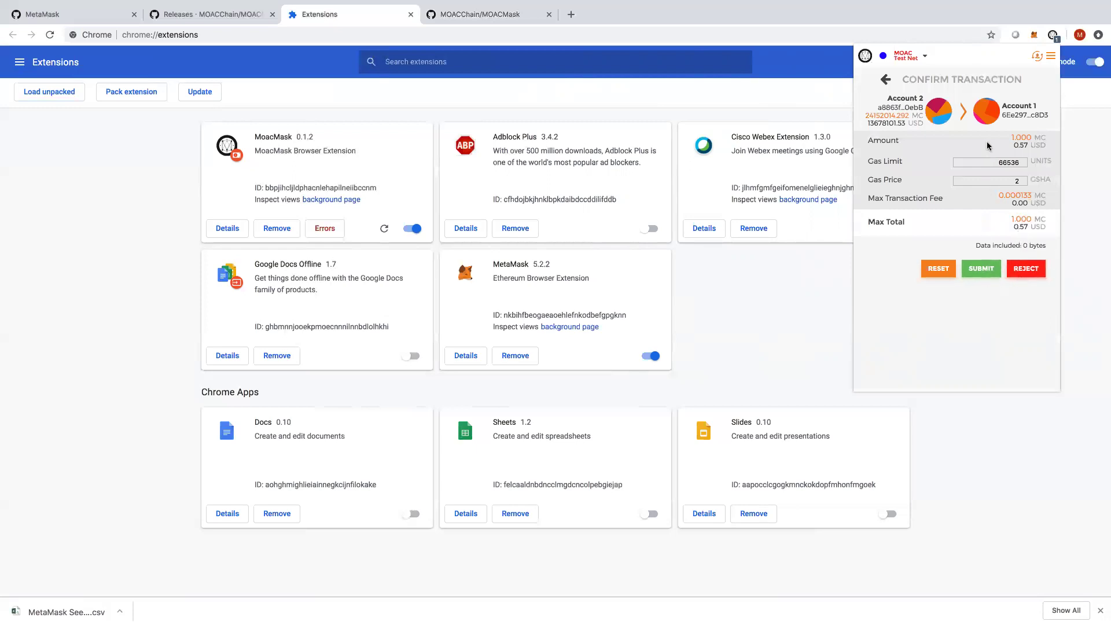
{"action": "left_click", "coordinate": [981, 270]}
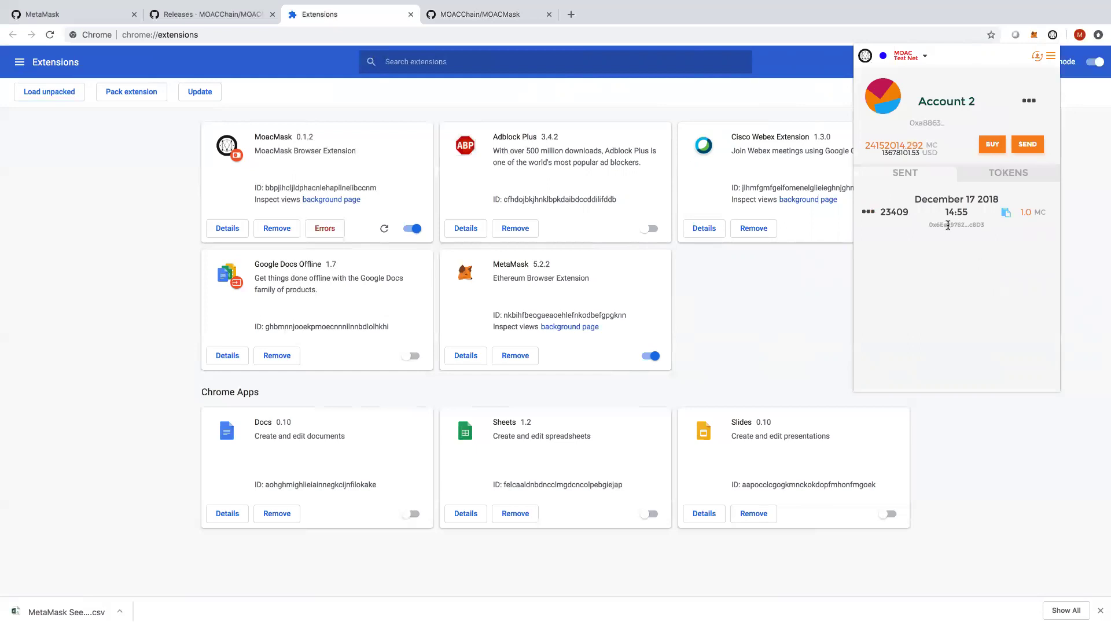
{"action": "left_click", "coordinate": [1035, 59]}
{"action": "left_click", "coordinate": [1018, 85]}
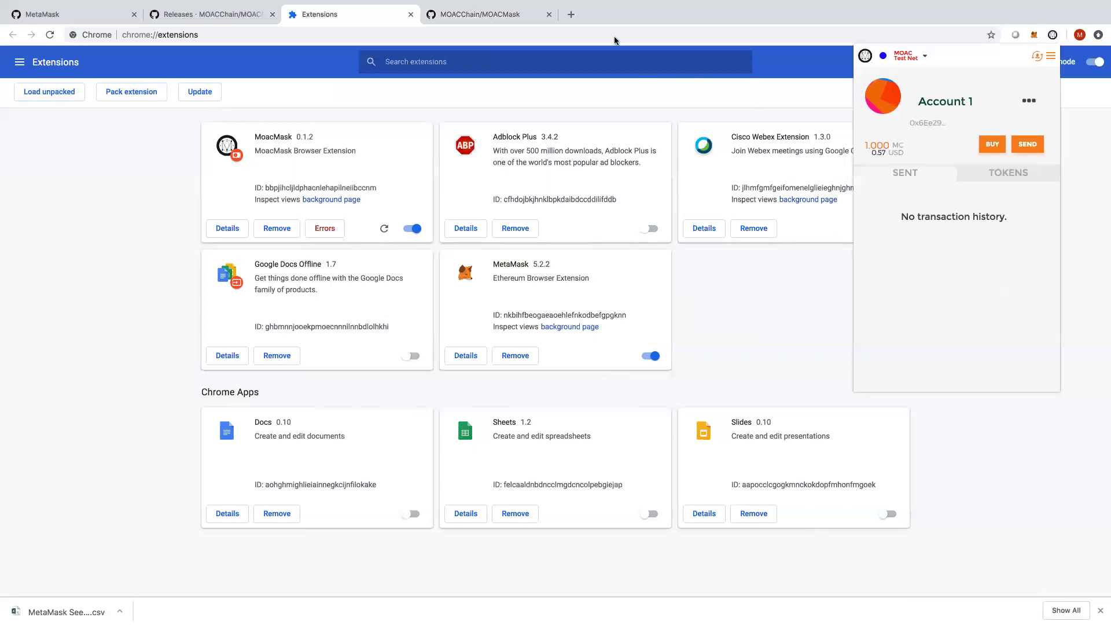
Switch to the MOACMask repository on GitHub and open its list of issues.
{"action": "left_click", "coordinate": [198, 16]}
{"action": "left_click", "coordinate": [372, 120]}
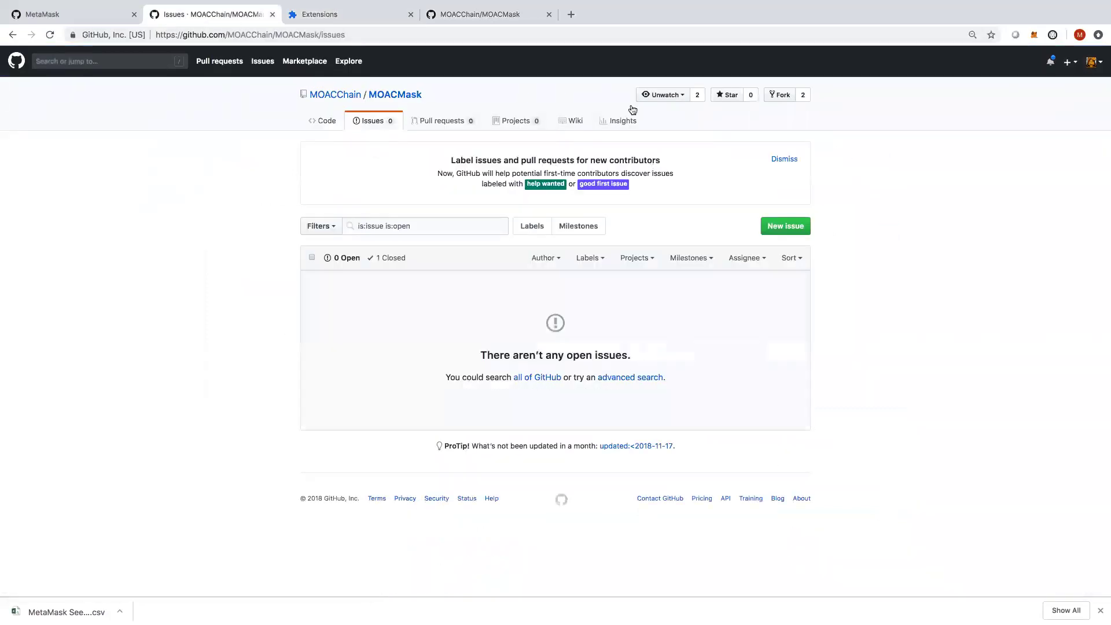